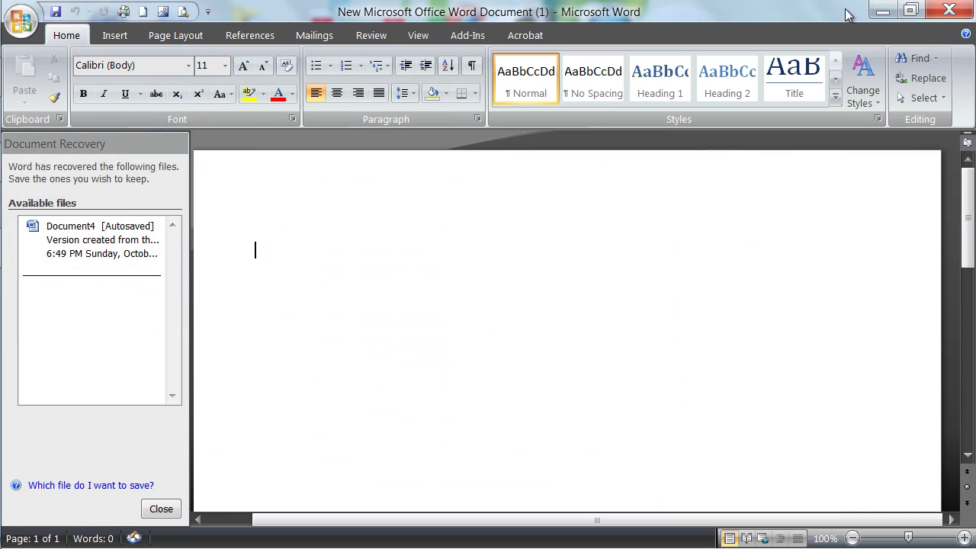
Minimize Word and restore the browser showing FreePDFConvert's Source to PDF page.
left_click(892, 10)
mouse_move(0, 275)
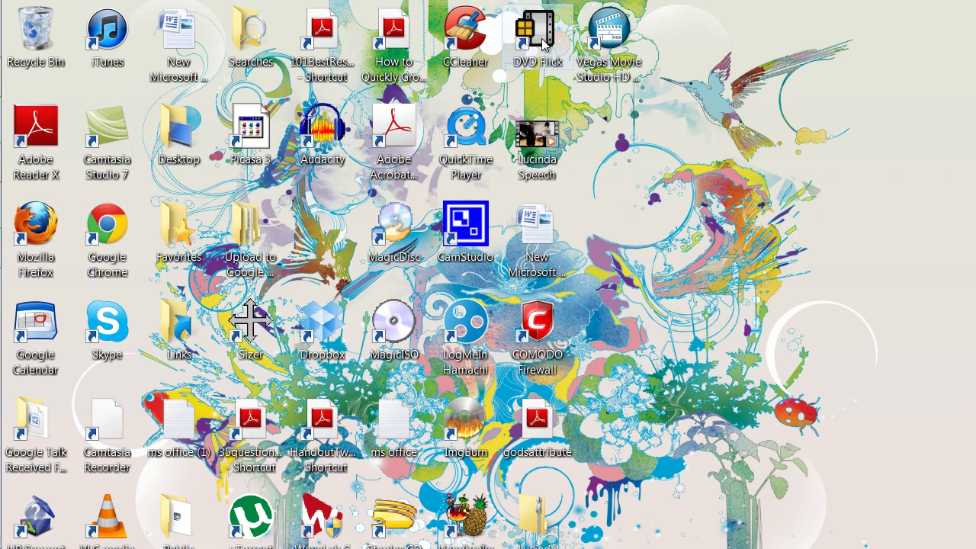
left_click(26, 76)
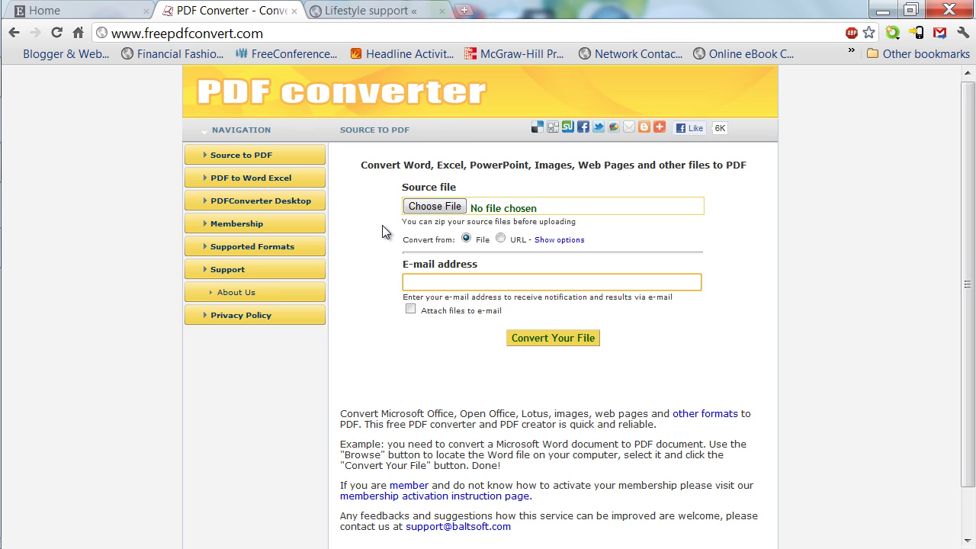
Open the source-file picker and browse the Documents library's folders.
left_click(440, 214)
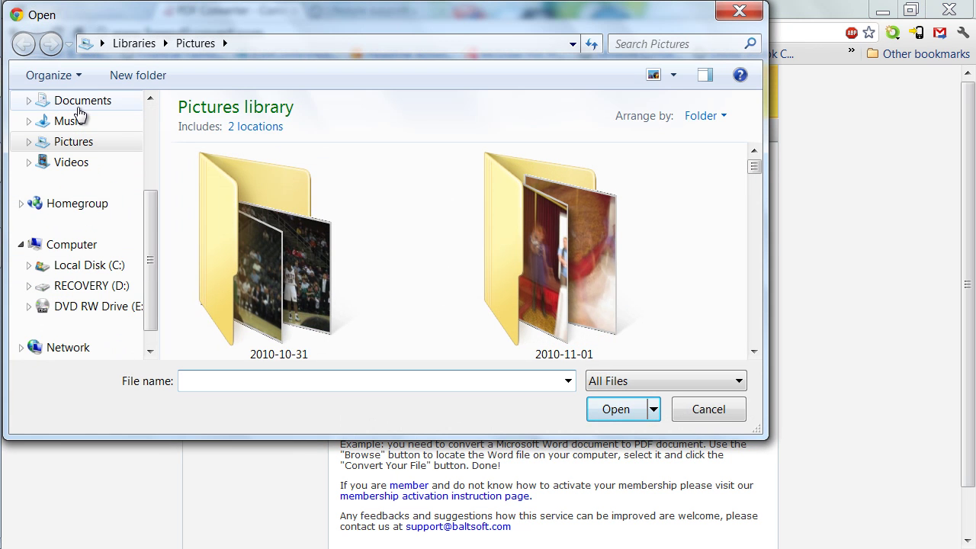
scroll(79, 107, "up", 3)
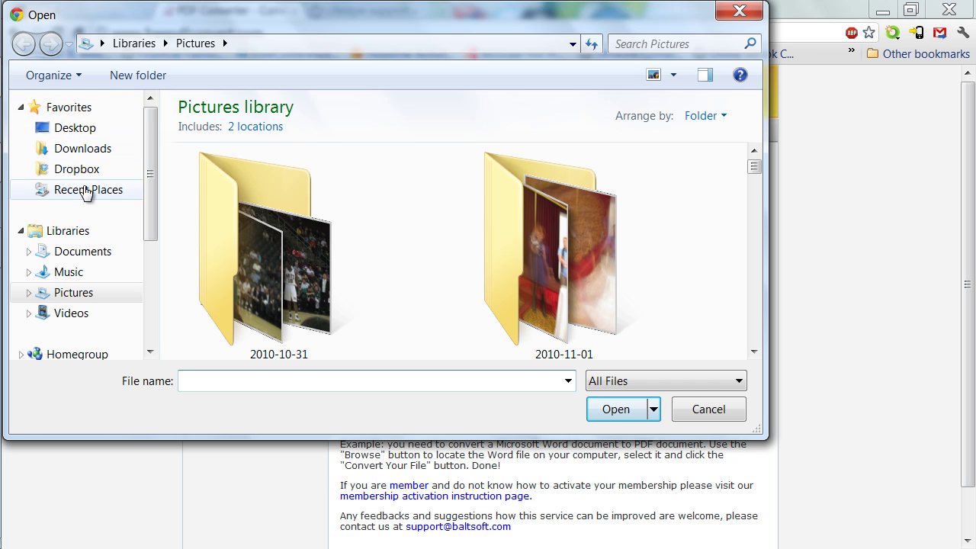
left_click(70, 257)
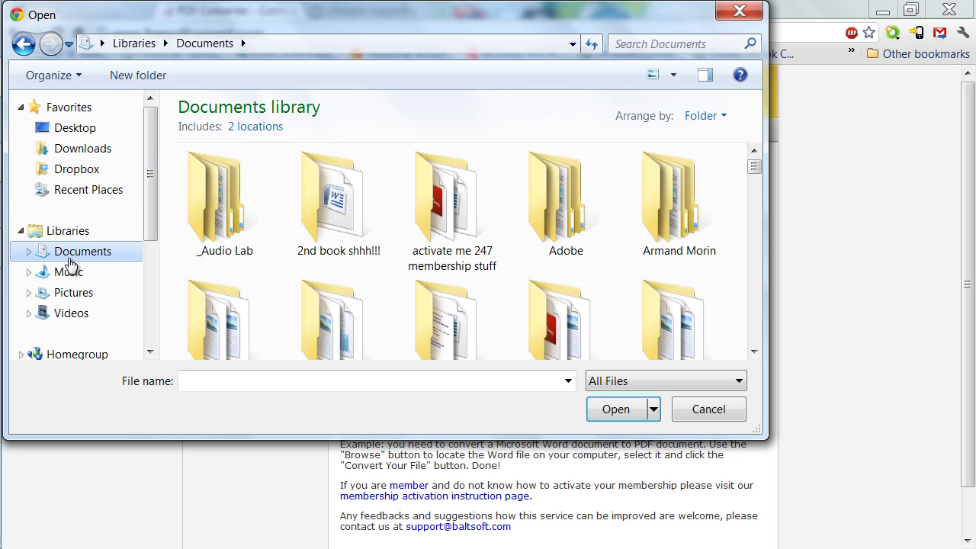
left_click(753, 350)
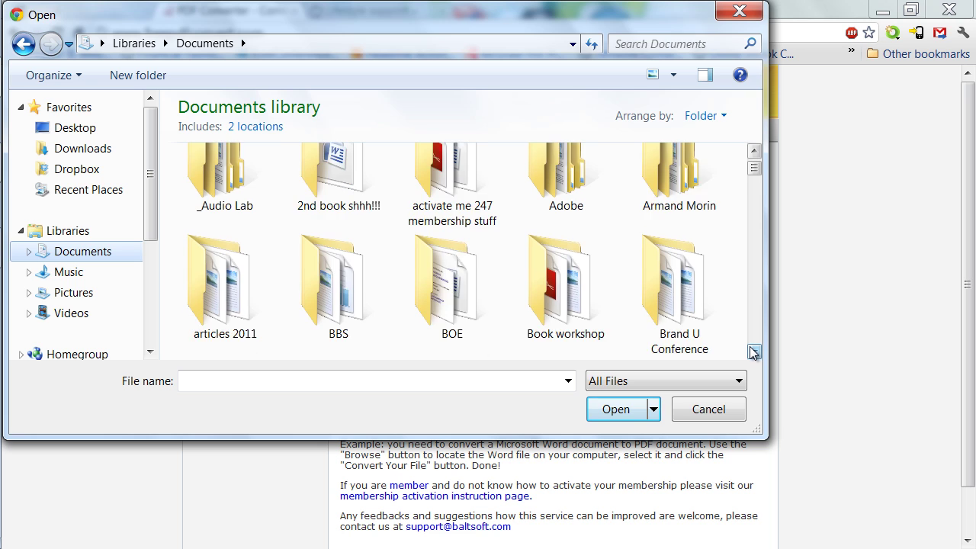
left_click(753, 351)
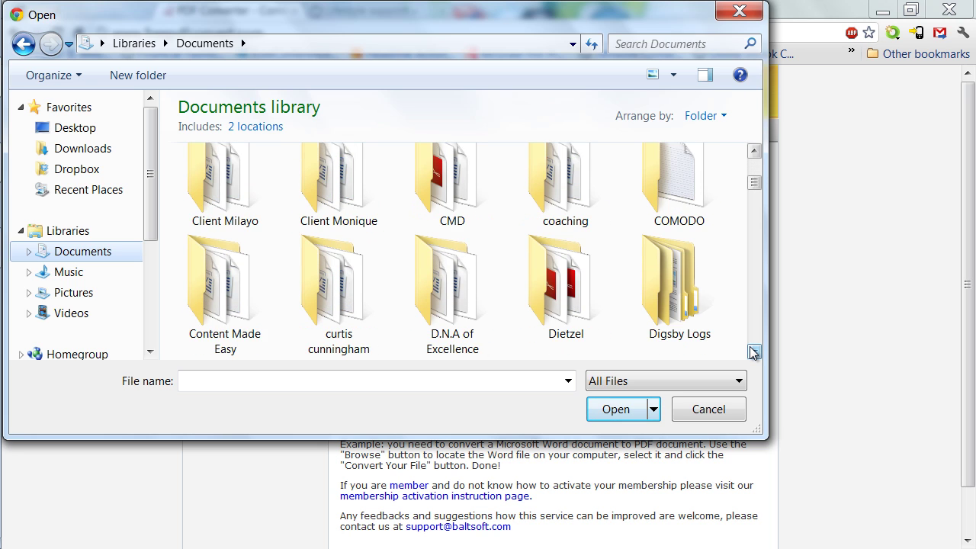
left_click(753, 351)
left_click(752, 351)
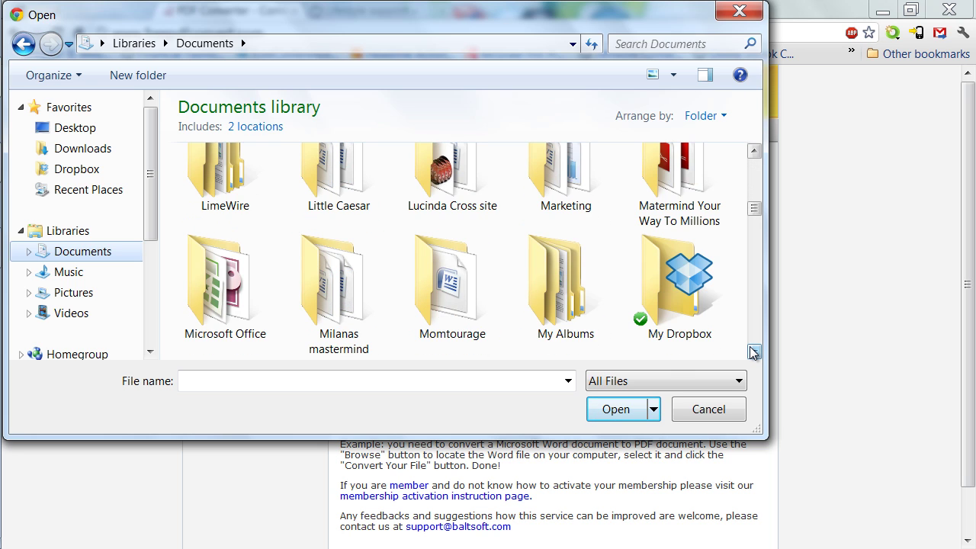
left_click(752, 350)
left_click(753, 351)
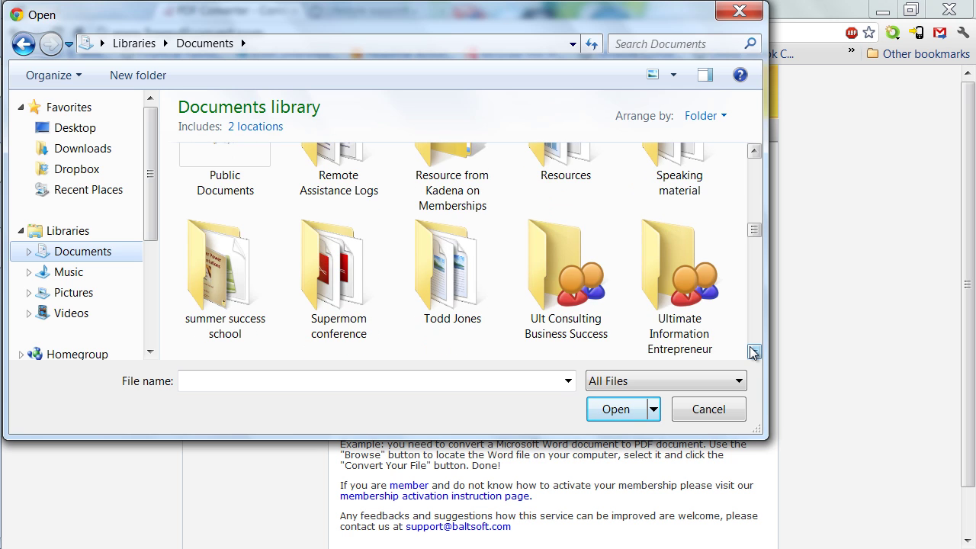
Open the EBOOK SAMPLE folder and select Ebook set up sample.doc.
left_click(754, 152)
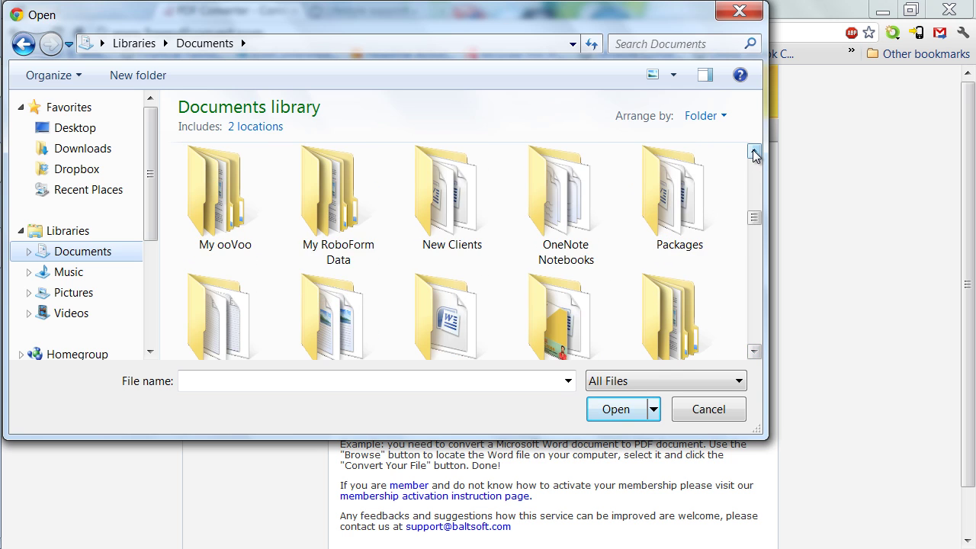
left_click(753, 152)
left_click(754, 153)
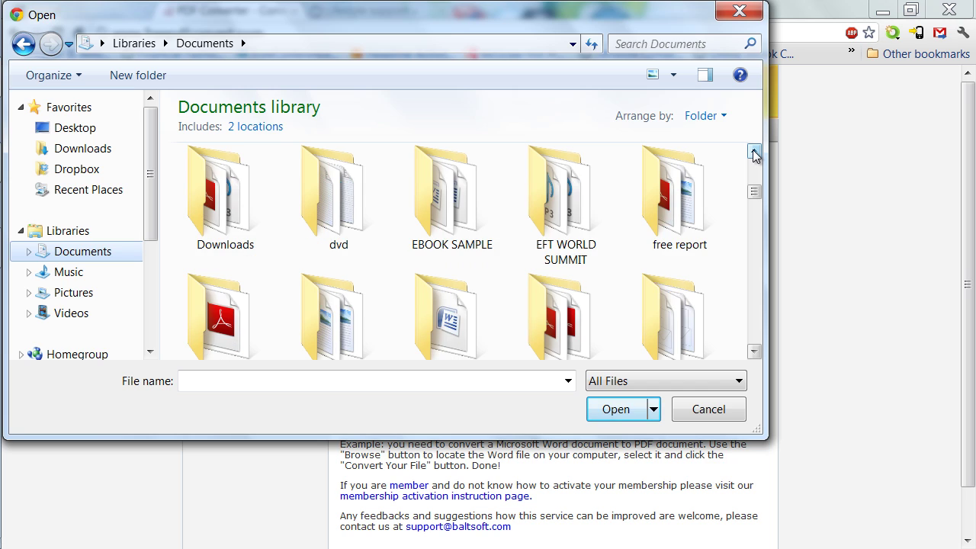
double_click(448, 234)
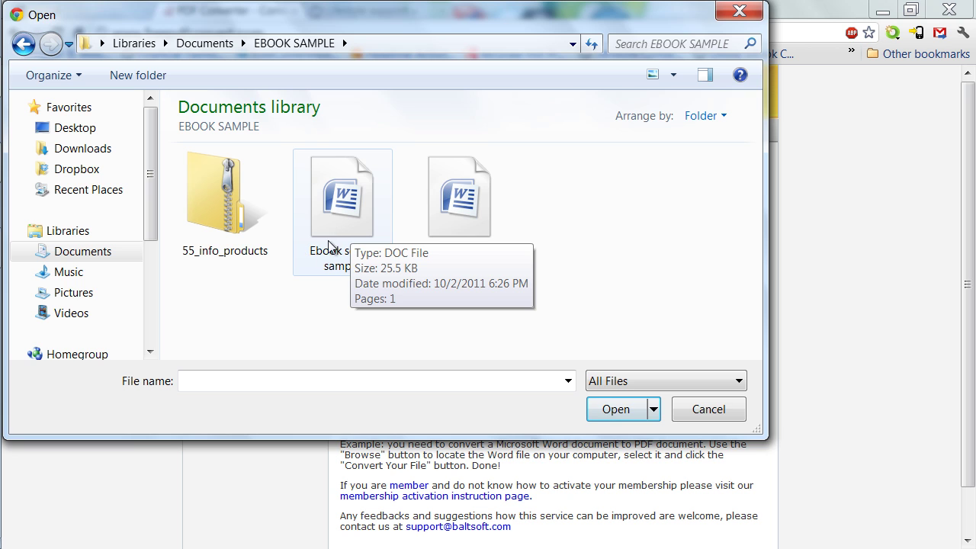
left_click(341, 234)
Submit Ebook set up sample.doc for conversion with the autofilled e-mail, then open the notification email.
double_click(340, 234)
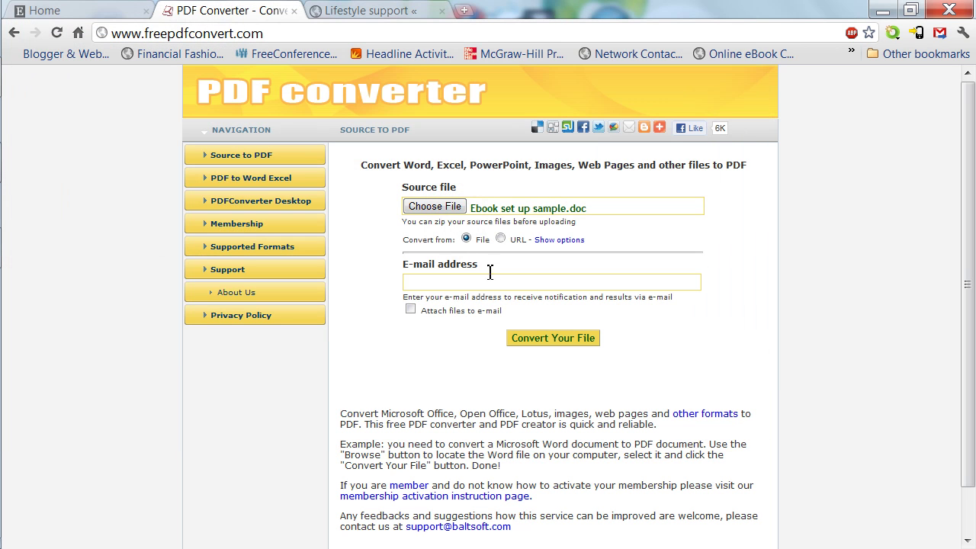
left_click(461, 282)
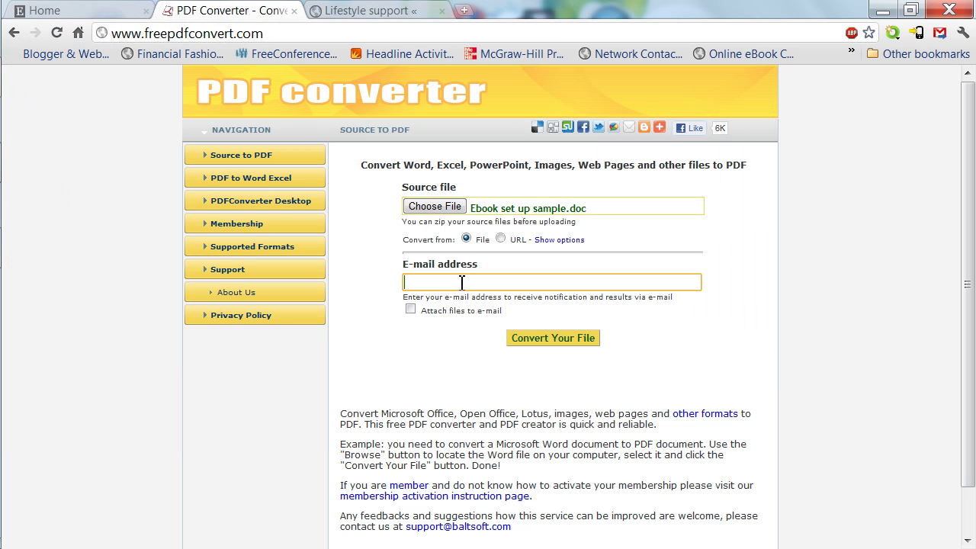
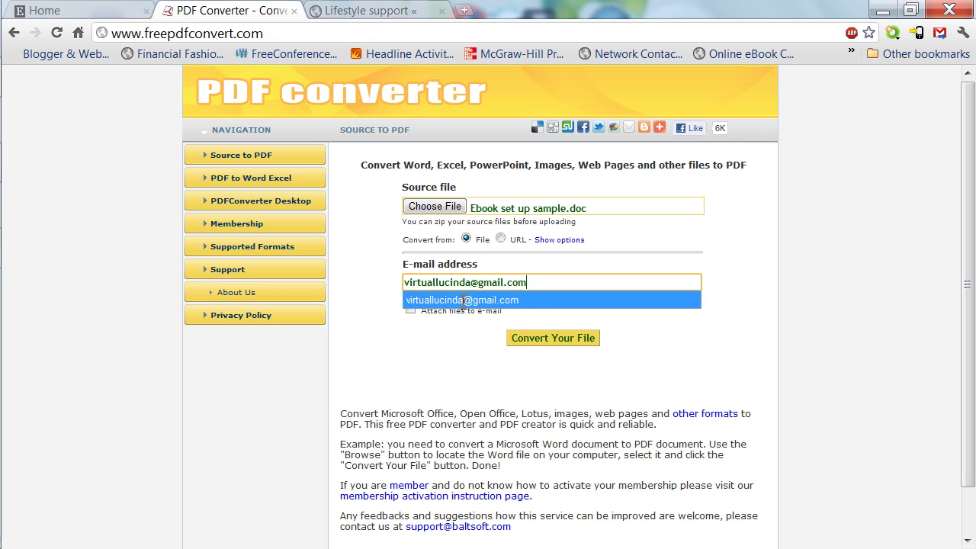
left_click(463, 300)
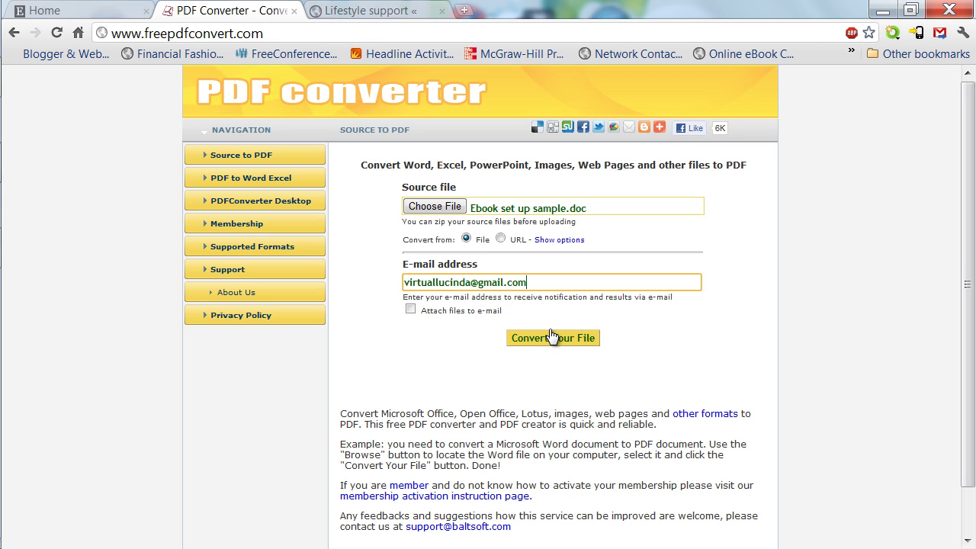
left_click(553, 339)
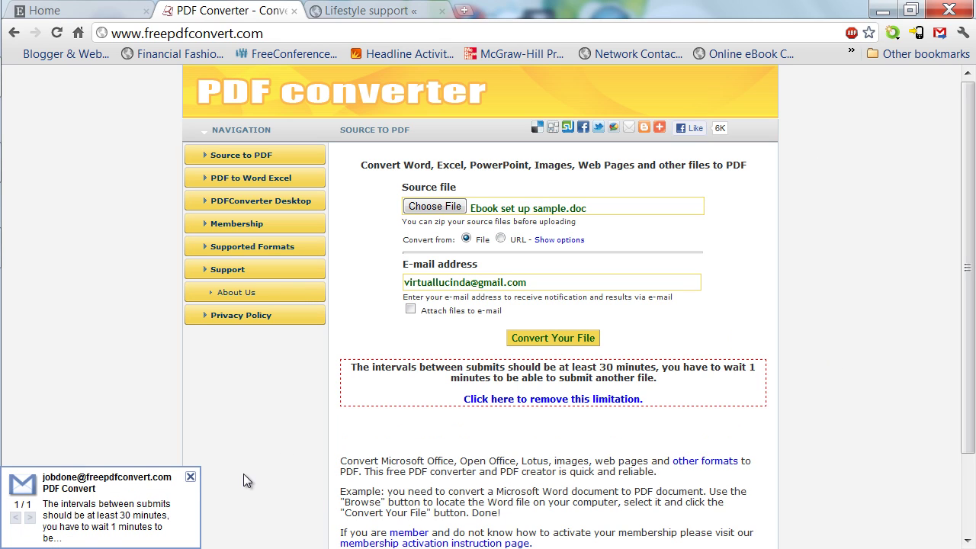
left_click(124, 525)
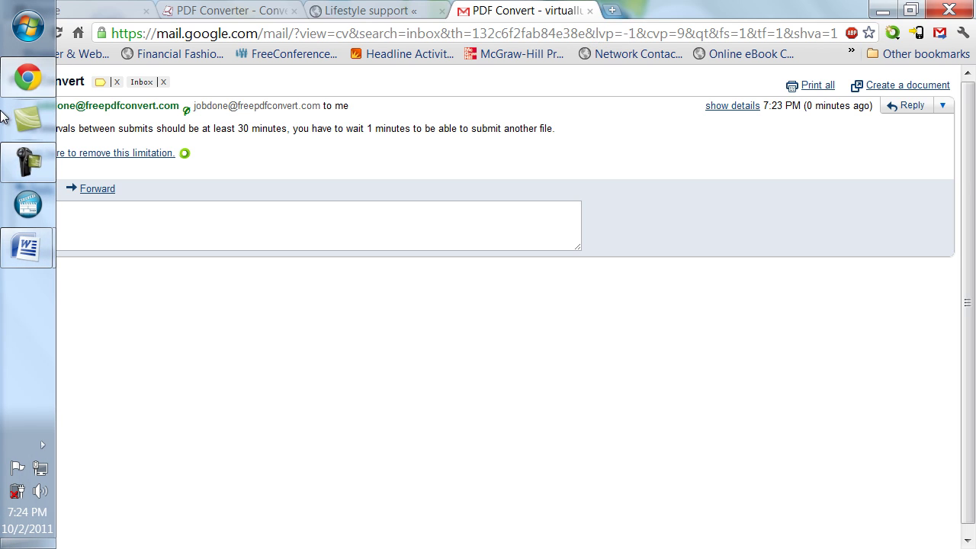
Minimize the browser after reading FreePDFConvert's one-minute wait notice in Gmail.
left_click(38, 80)
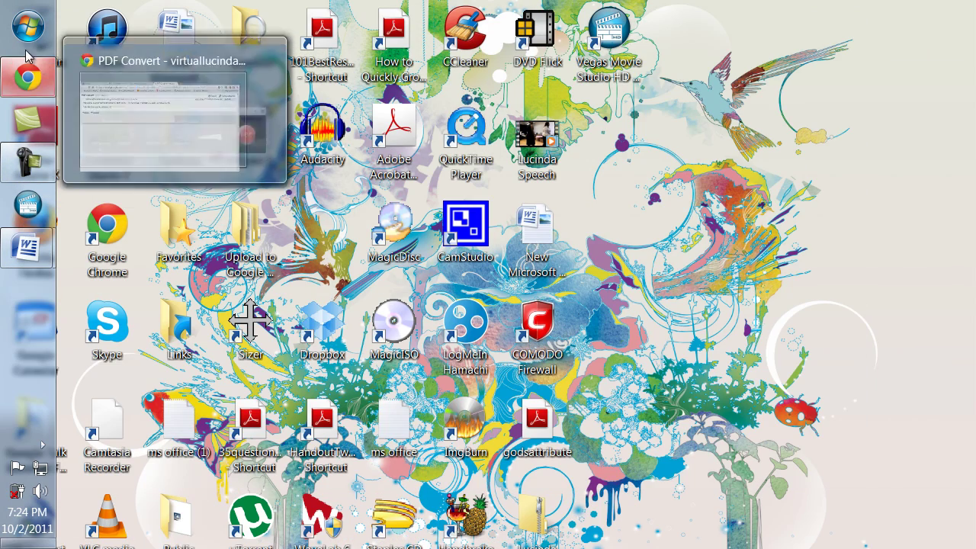
Open the Documents library from the Start menu and enter the free report folder.
left_click(27, 26)
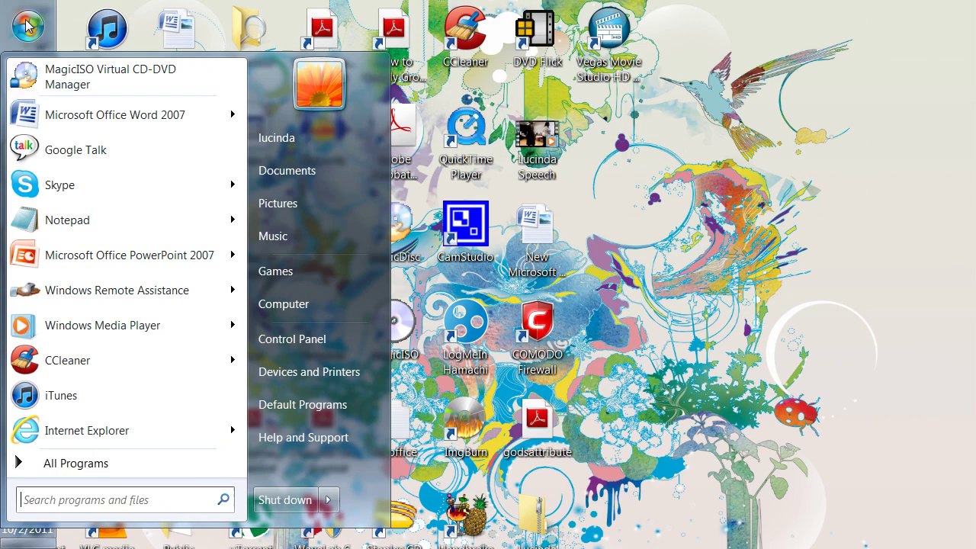
left_click(283, 170)
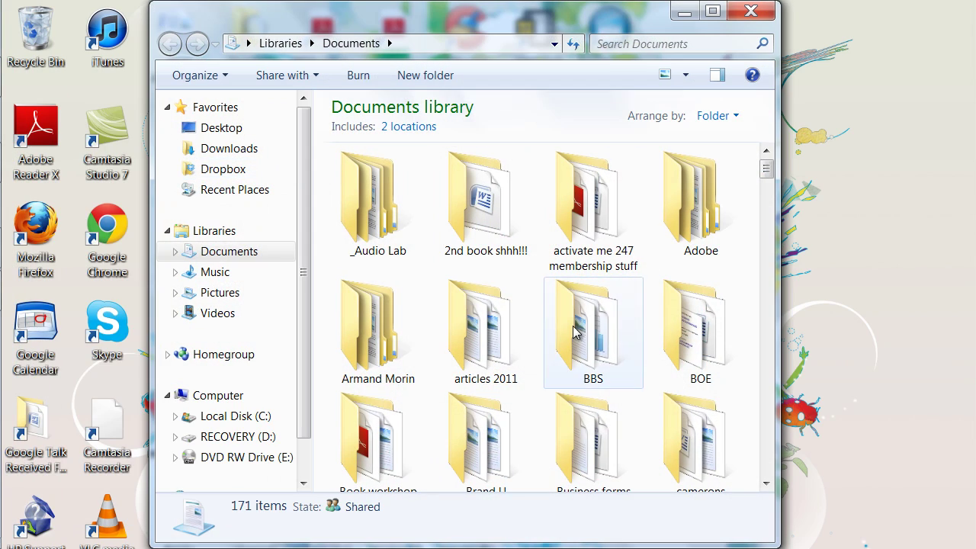
left_click(771, 488)
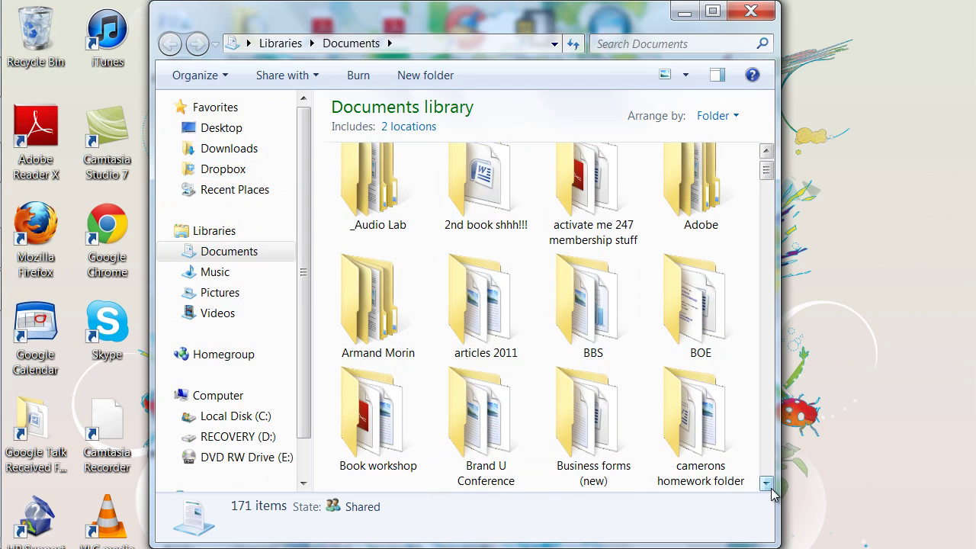
left_click(771, 488)
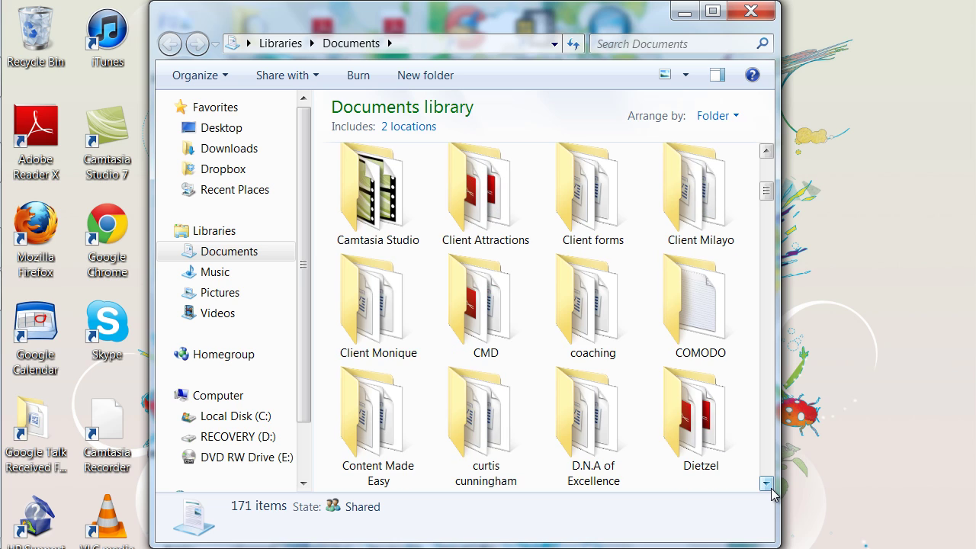
left_click(767, 484)
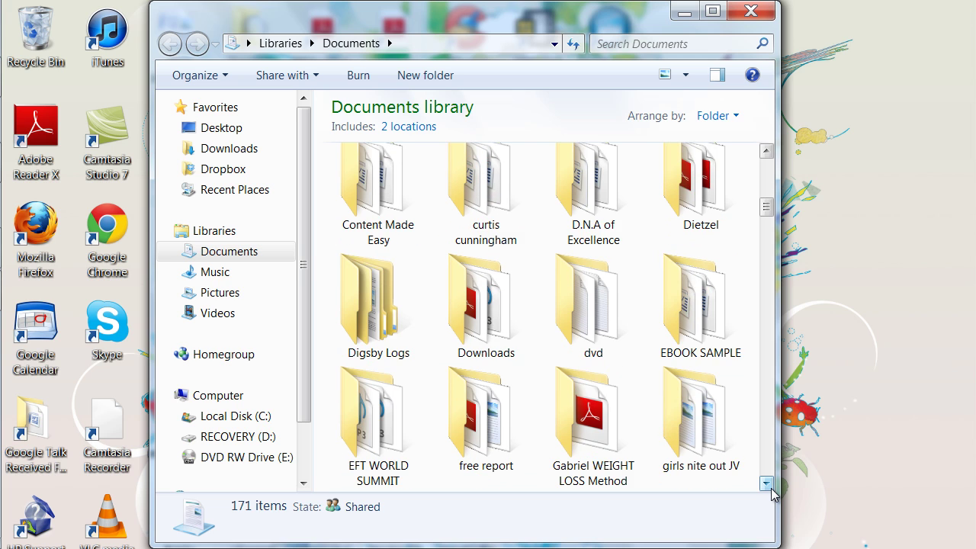
left_click(766, 484)
left_click(767, 485)
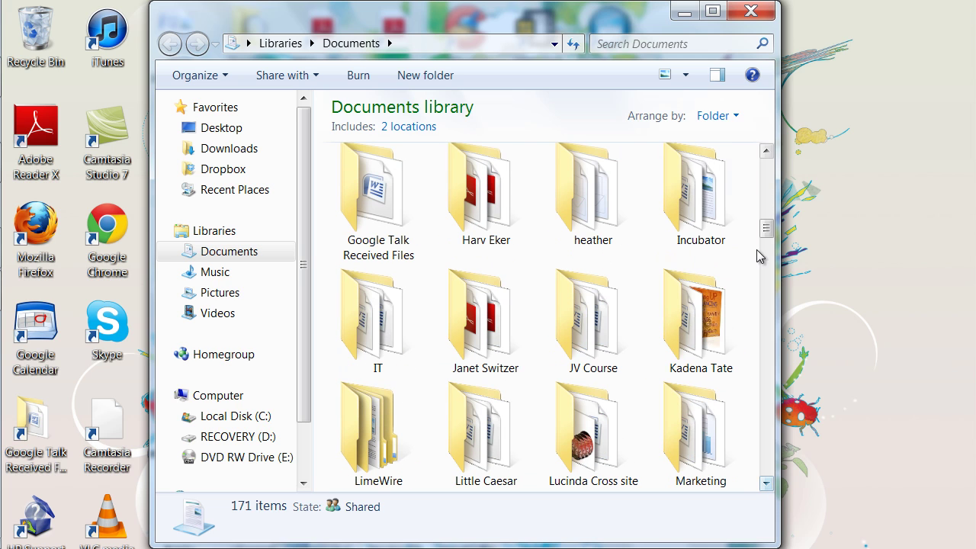
left_click(766, 151)
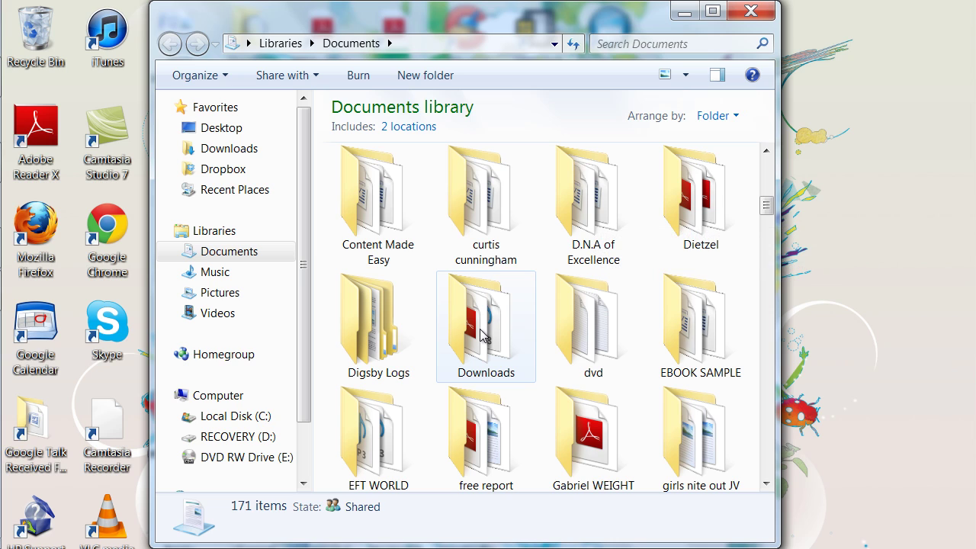
double_click(479, 442)
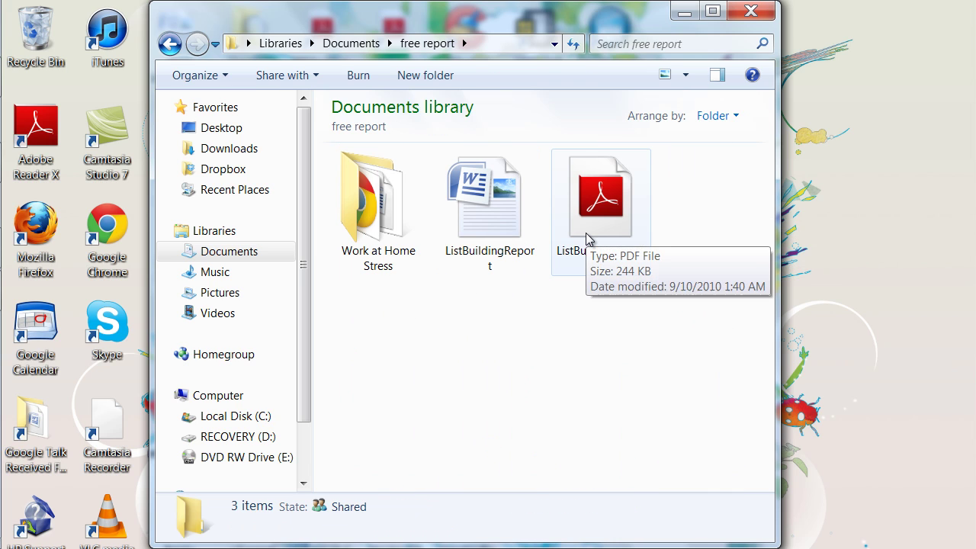
mouse_move(601, 206)
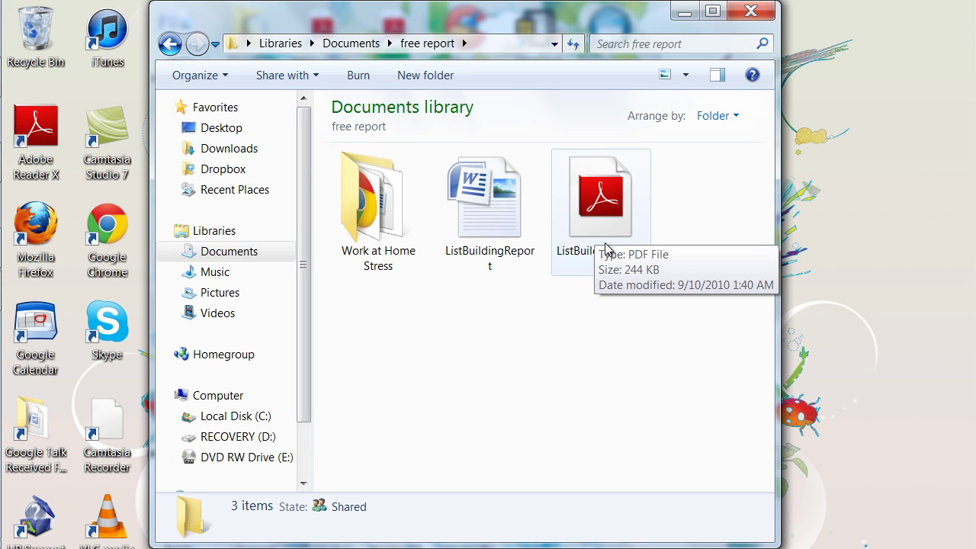
View ListBuildingReport.pdf's 18-page guide in Adobe Reader, then minimize it.
double_click(599, 221)
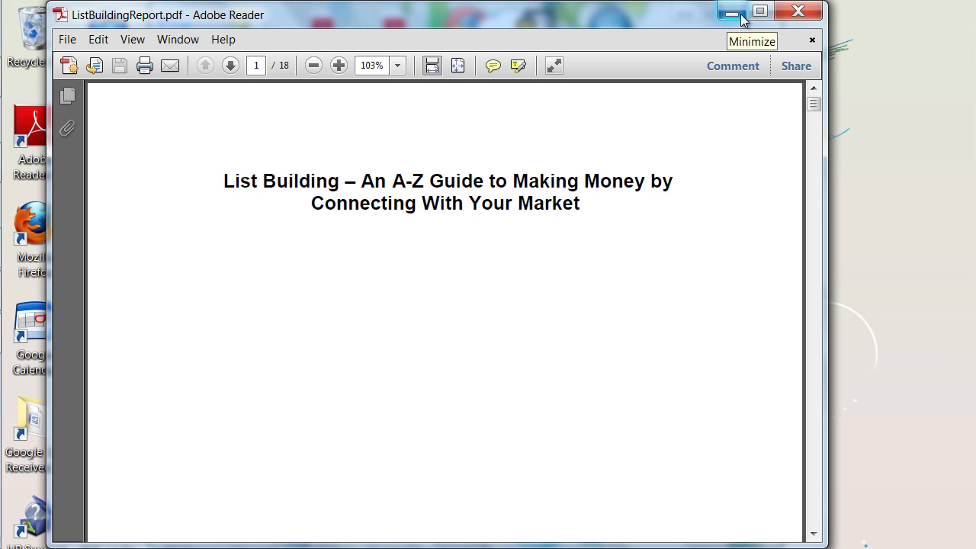
left_click(732, 13)
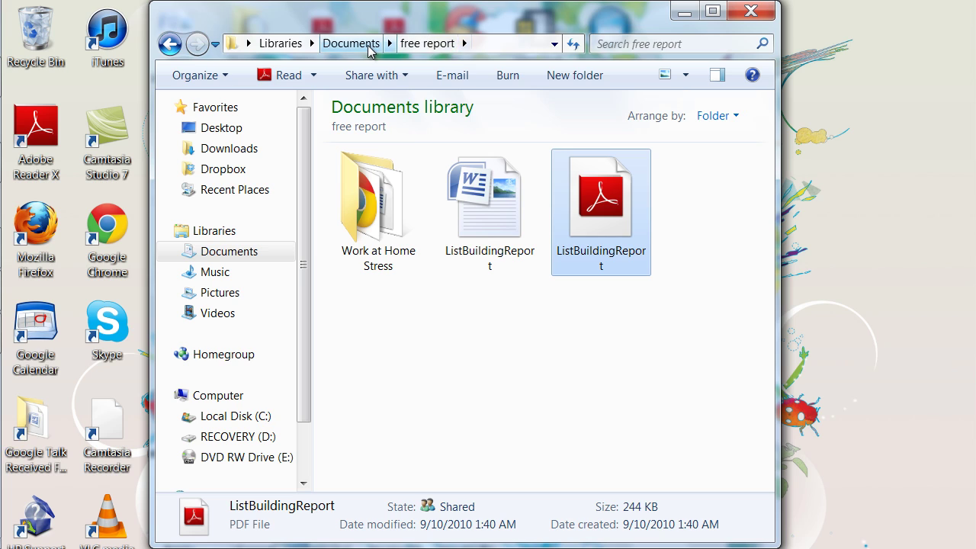
Hide Explorer, restore Chrome, close the Gmail tab and switch to the ExpertSubjects Home tab.
left_click(684, 12)
mouse_move(3, 92)
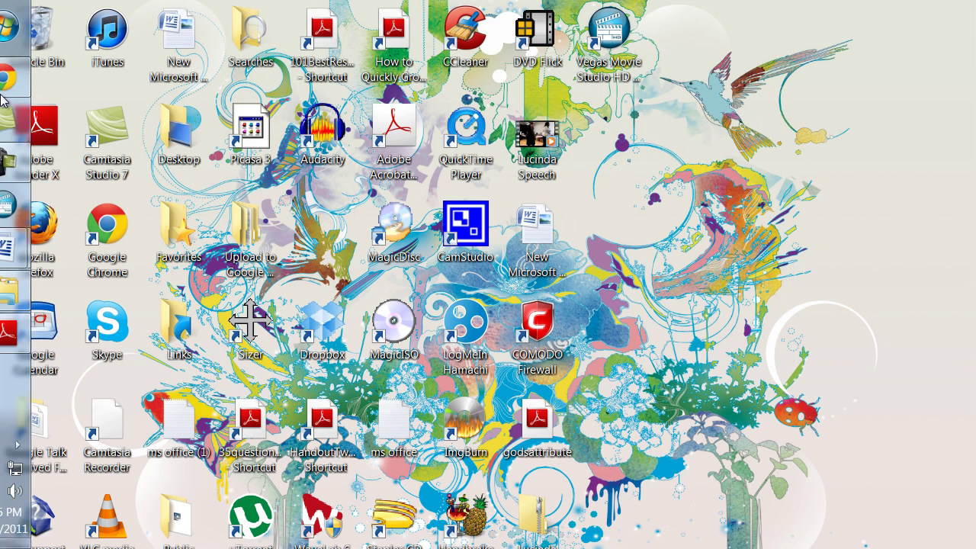
left_click(23, 79)
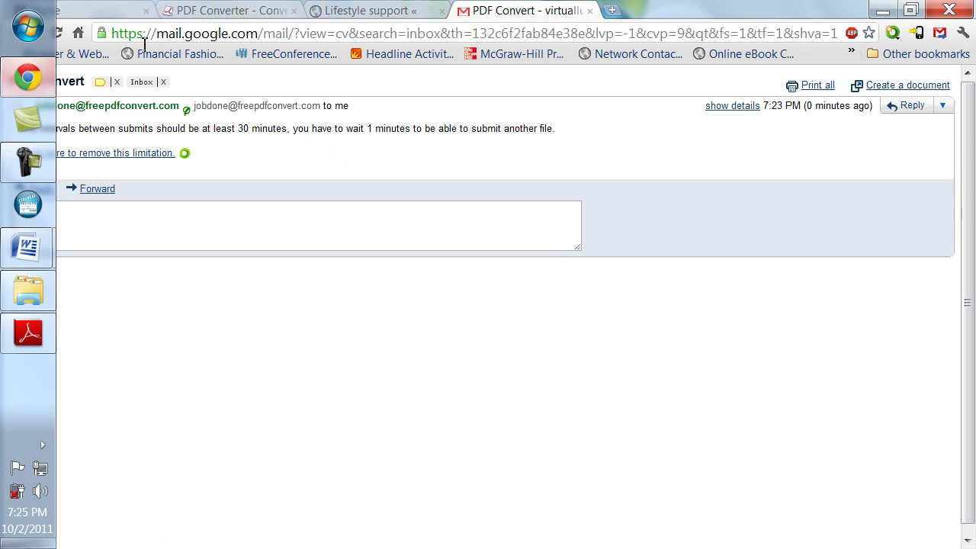
left_click(589, 11)
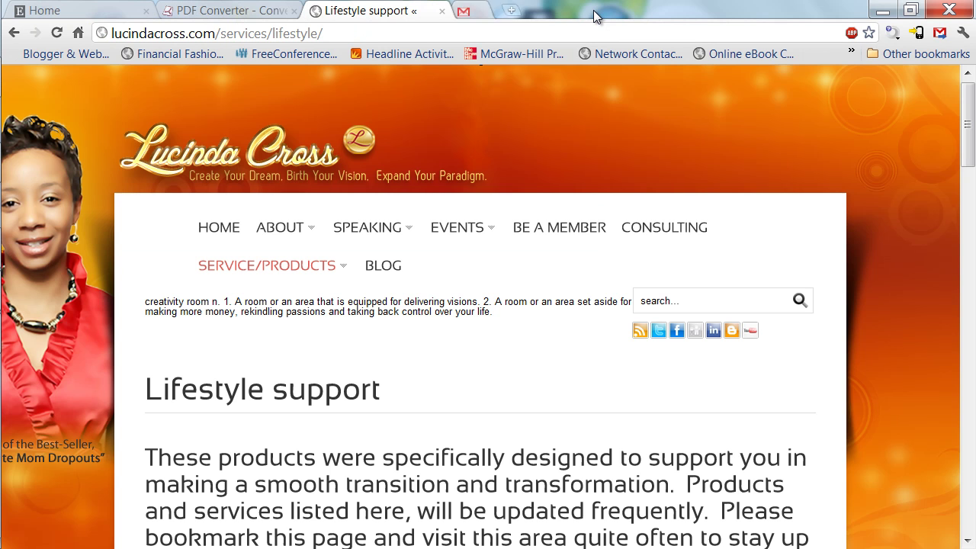
left_click(114, 12)
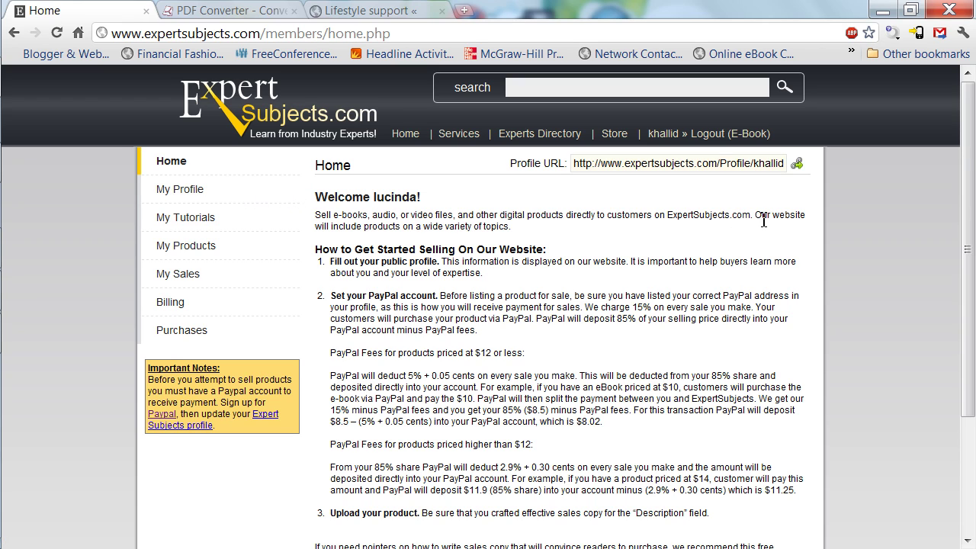
Scroll through the members home page's selling guide and bring up the screen recorder.
left_click_drag(972, 151, 972, 202)
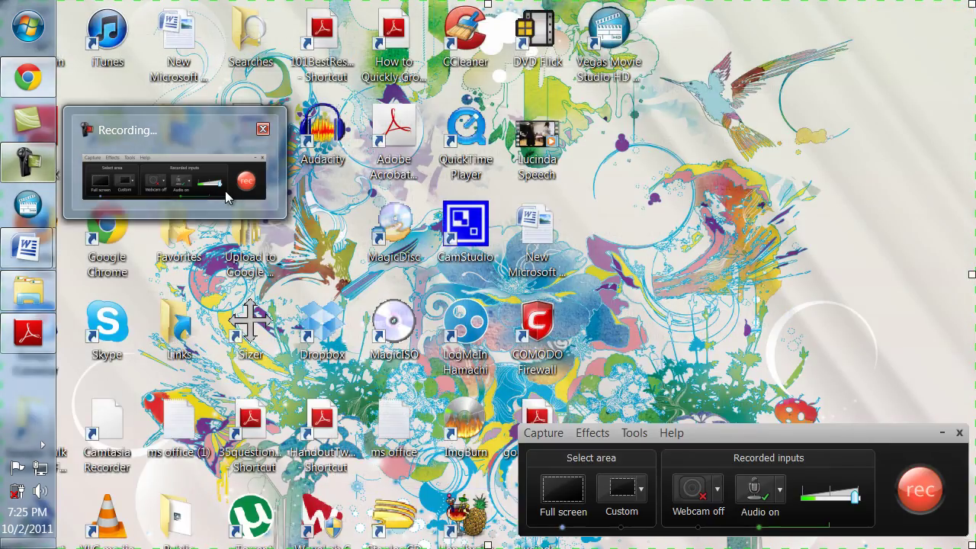
left_click(225, 191)
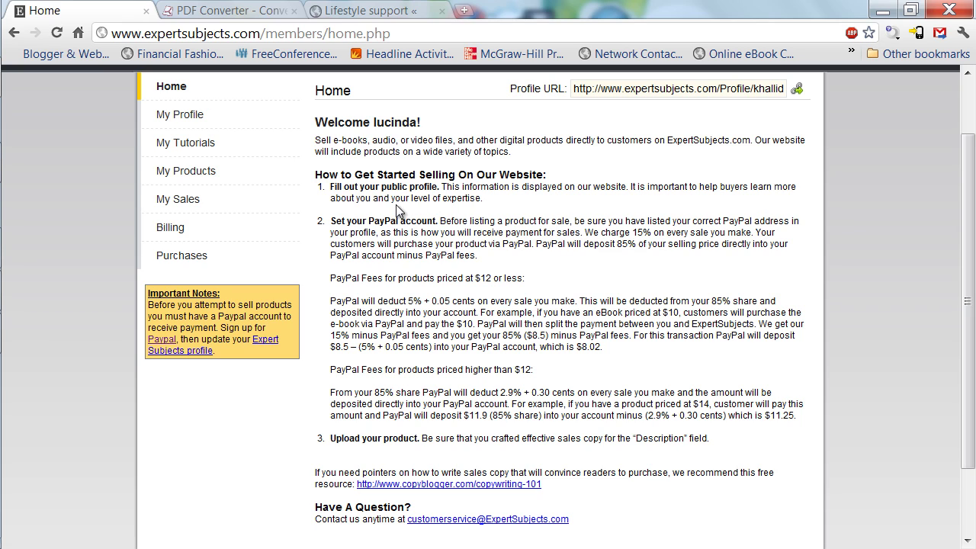
left_click(969, 73)
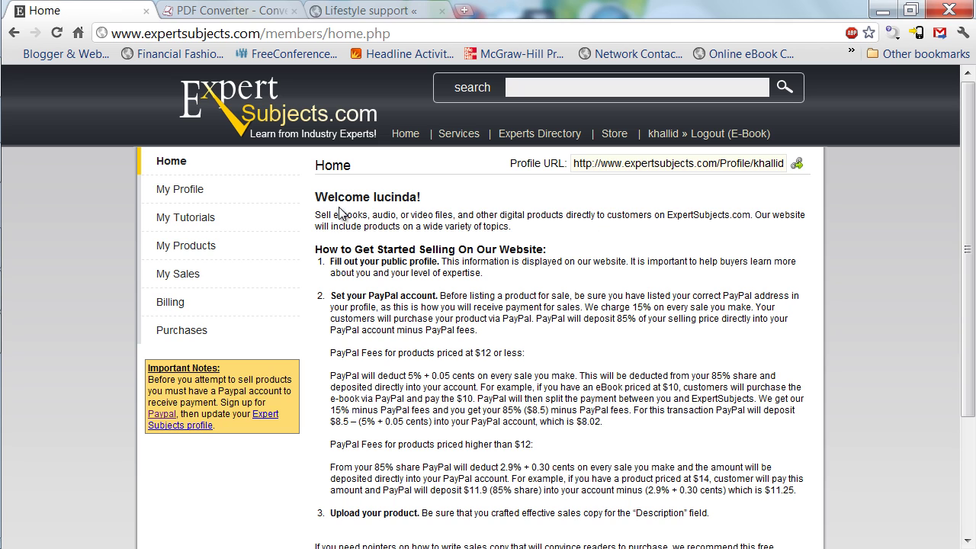
left_click_drag(971, 98, 973, 168)
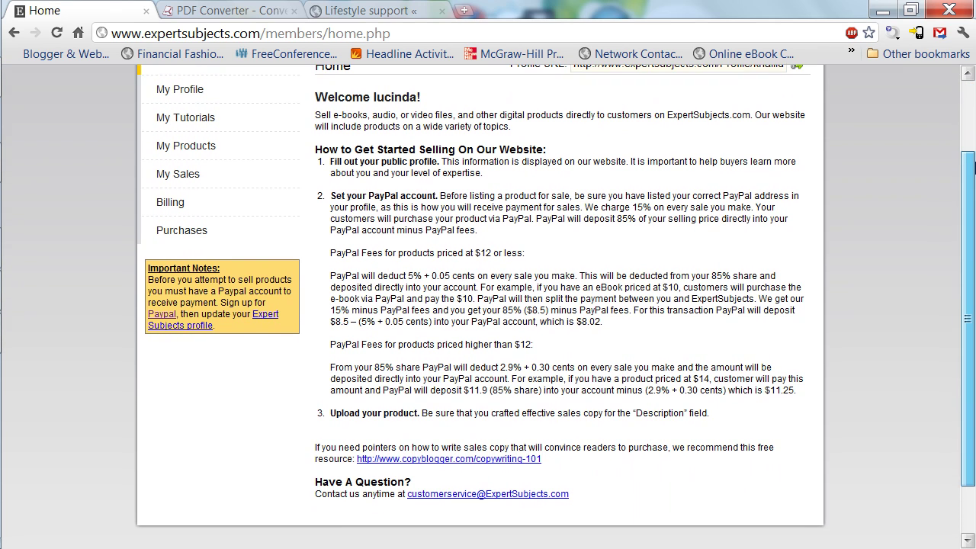
left_click_drag(972, 168, 973, 185)
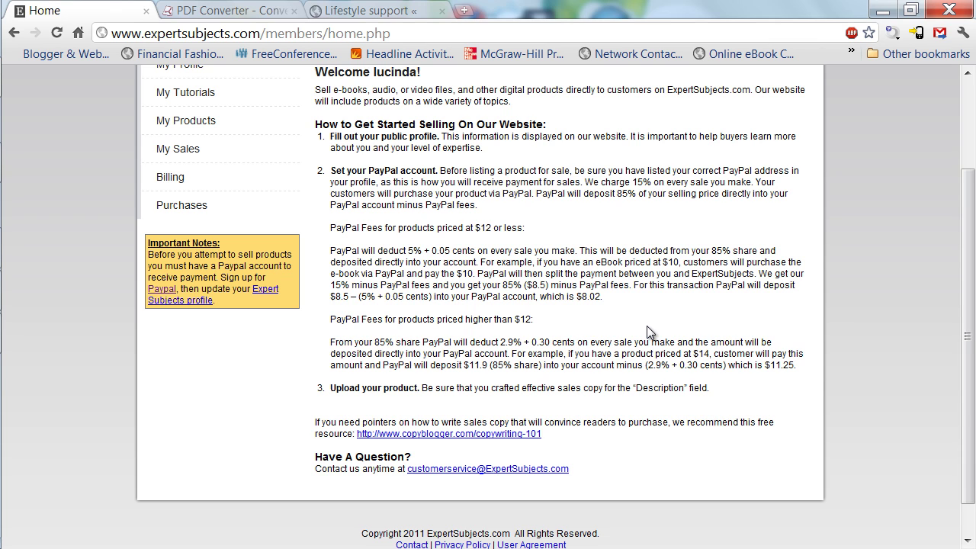
scroll(974, 306, "up", 3)
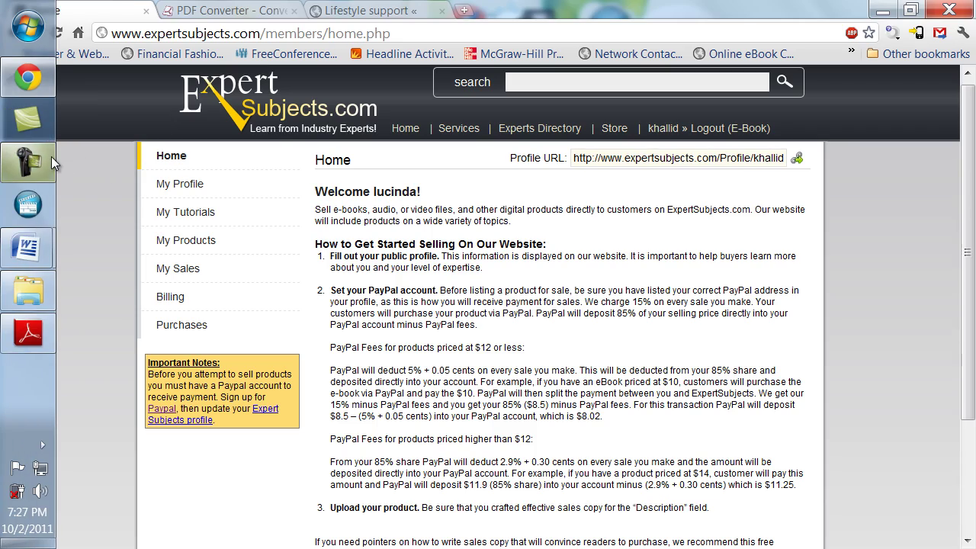
mouse_move(27, 161)
left_click(244, 185)
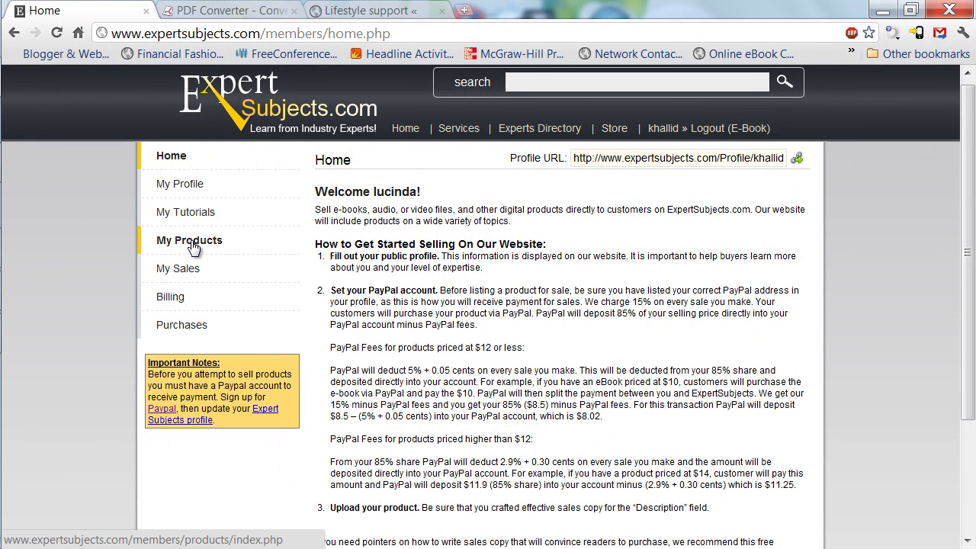
Create a new product named 'List Building' in the Business & Investing category.
left_click(190, 243)
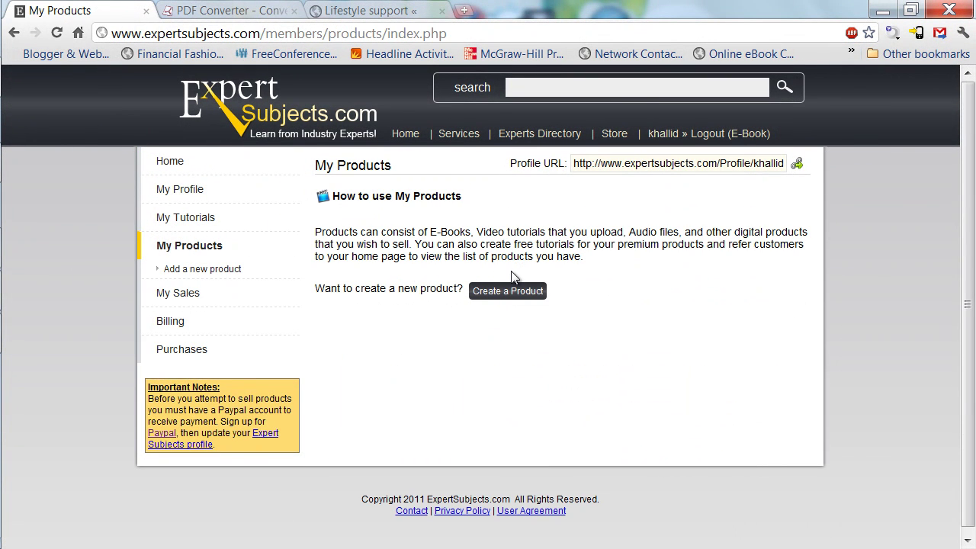
left_click(508, 297)
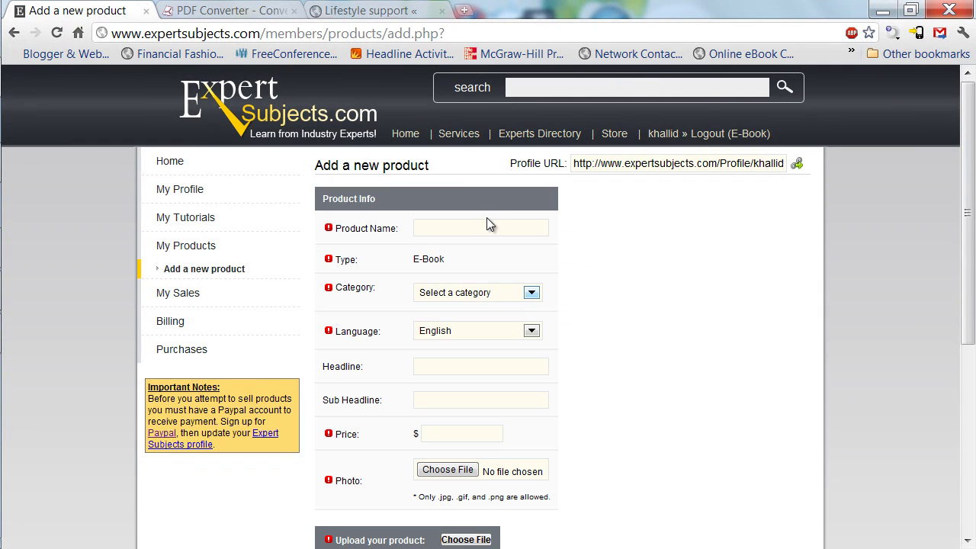
left_click(489, 227)
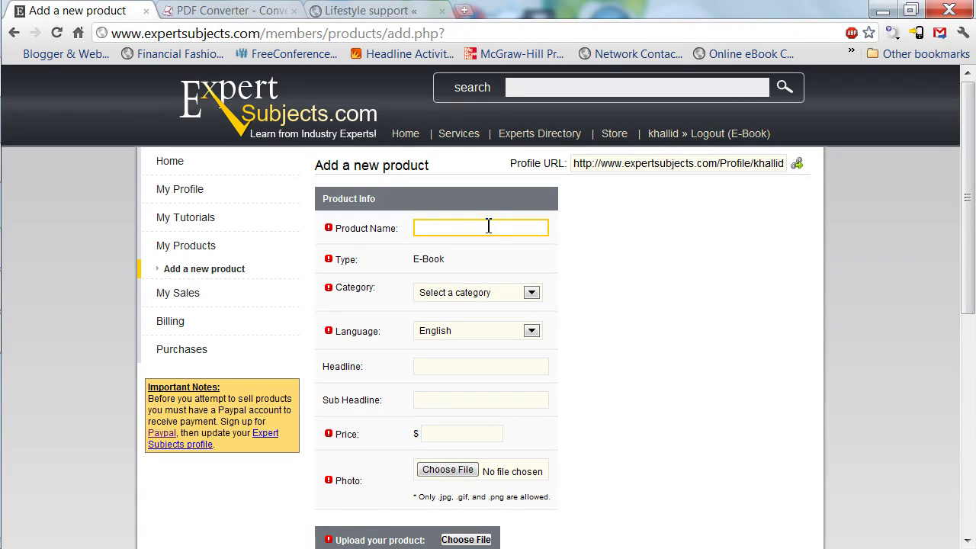
type("List Bu")
type("ilding")
key("Tab")
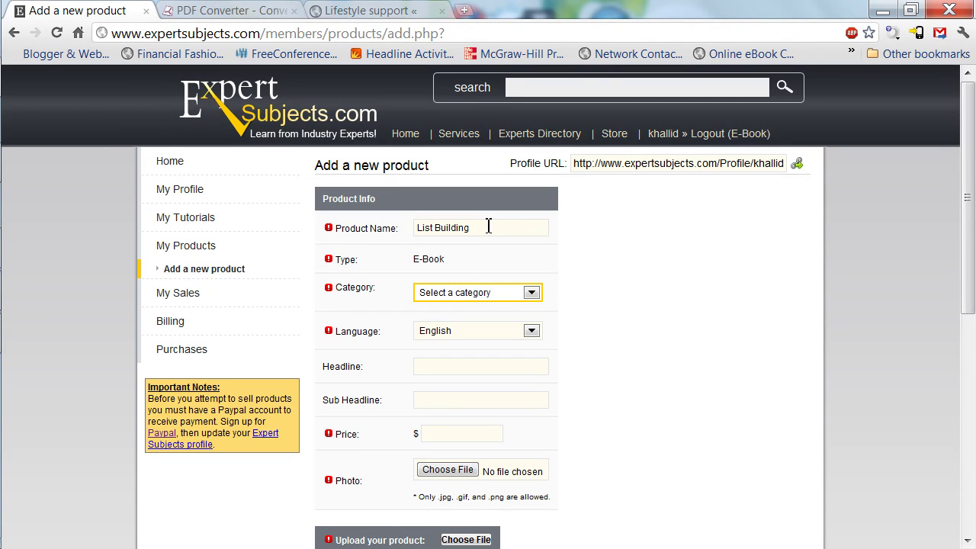
left_click(488, 226)
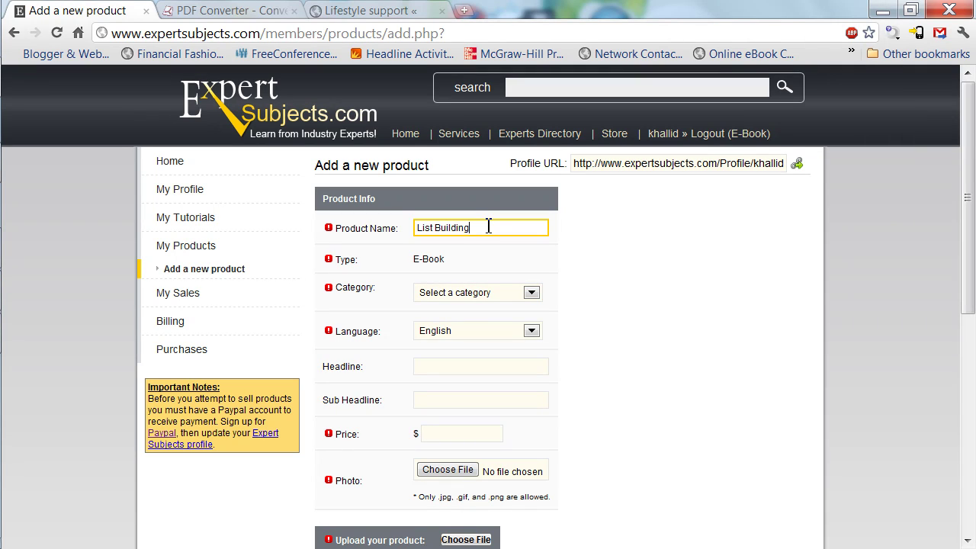
left_click(532, 293)
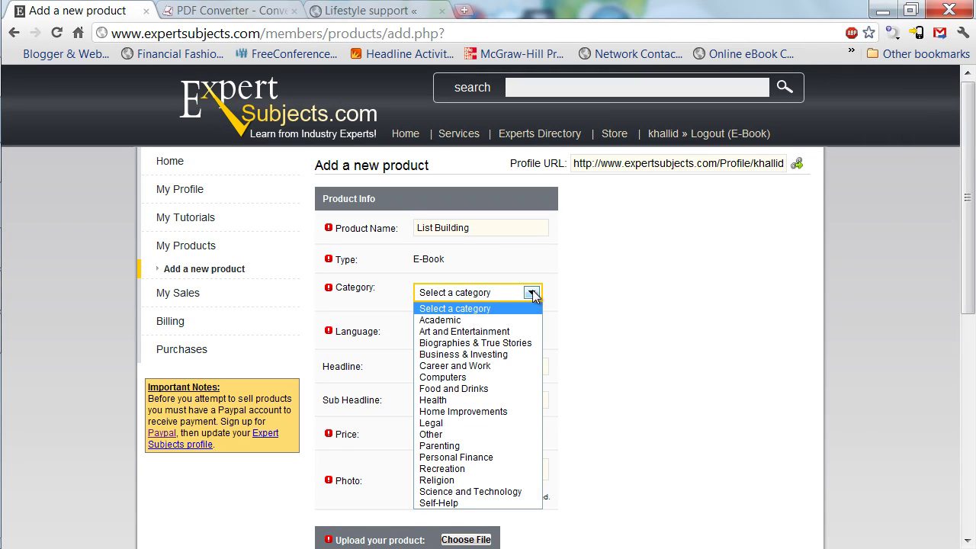
left_click(508, 353)
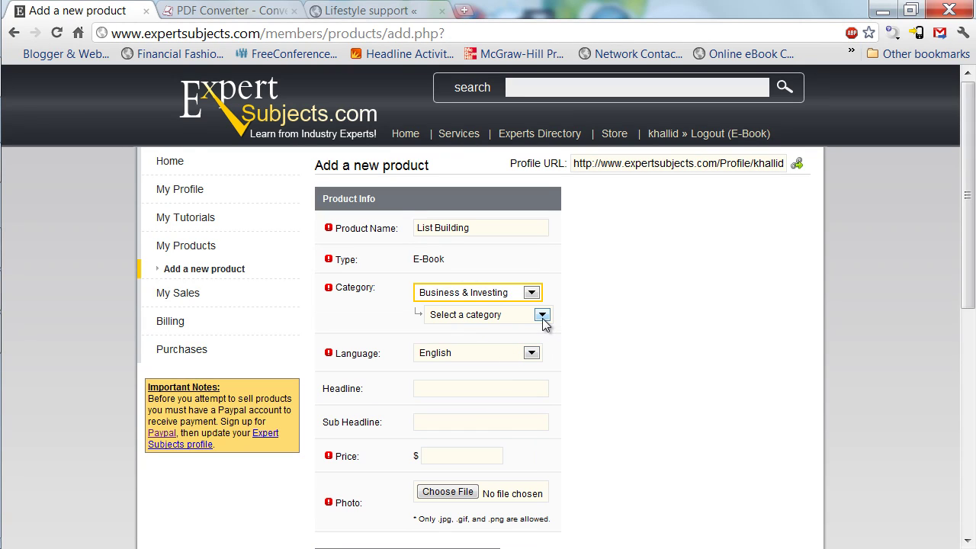
Fill in the headline and sub headline, and set the price to 14.95.
left_click(447, 391)
type("Ho")
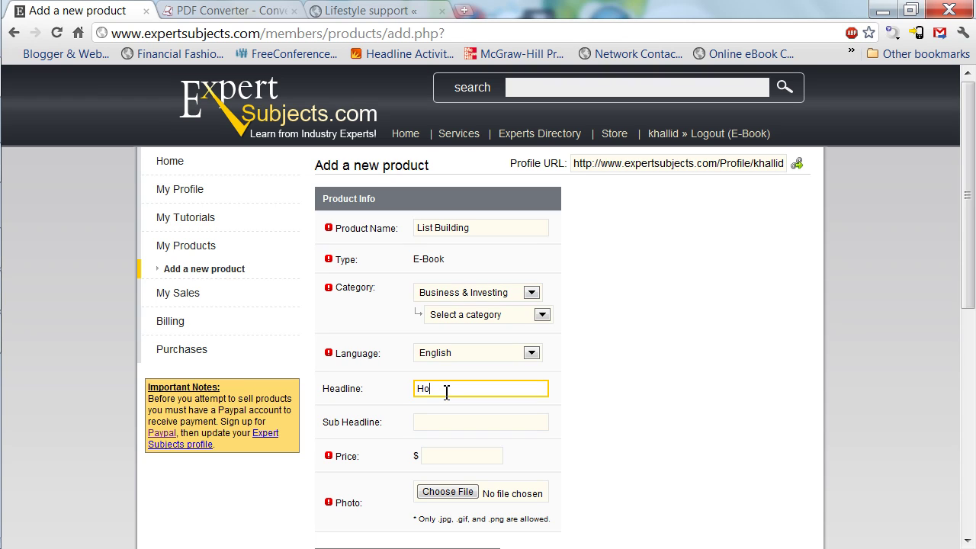
type("w to build a ")
type("prof")
type("itable list")
key("Tab")
type("make")
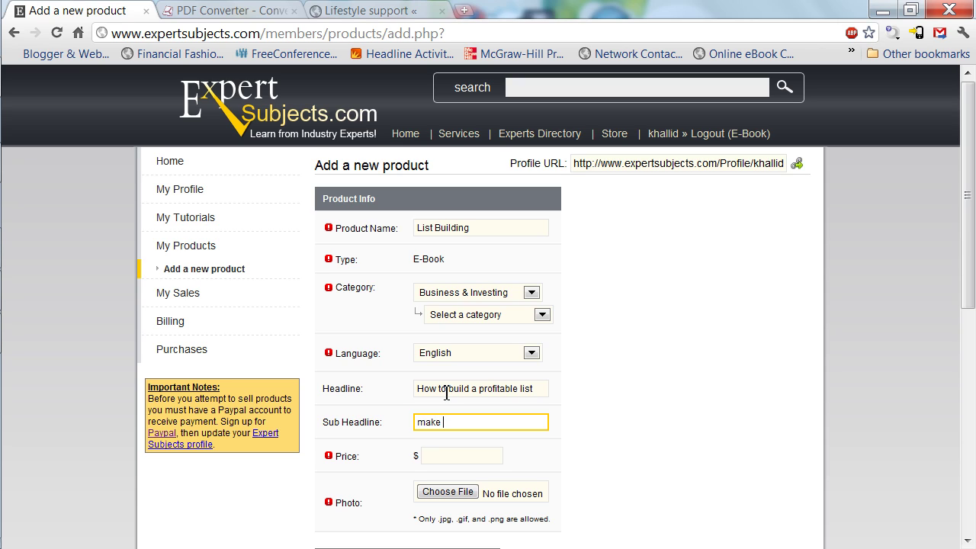
type("money from your")
type("followers")
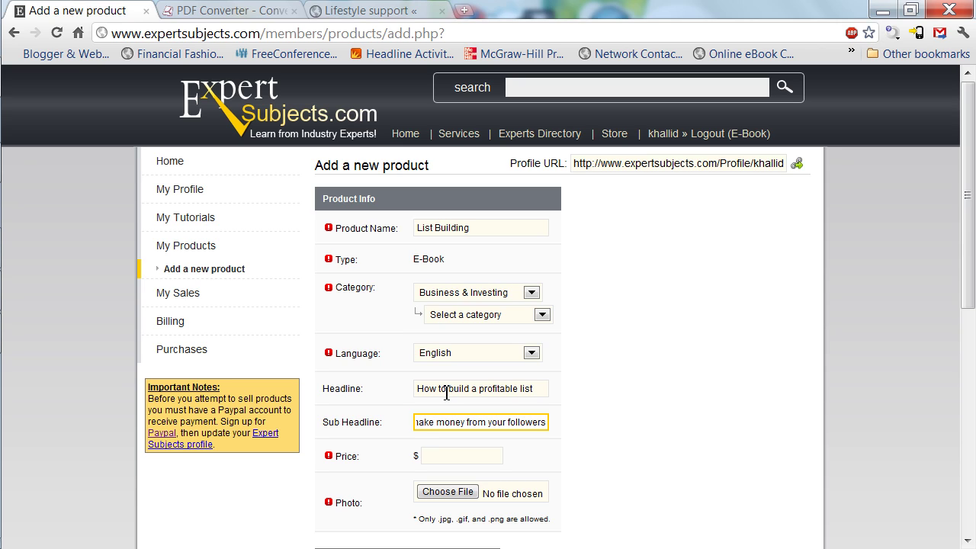
type(" and fans")
key("Tab")
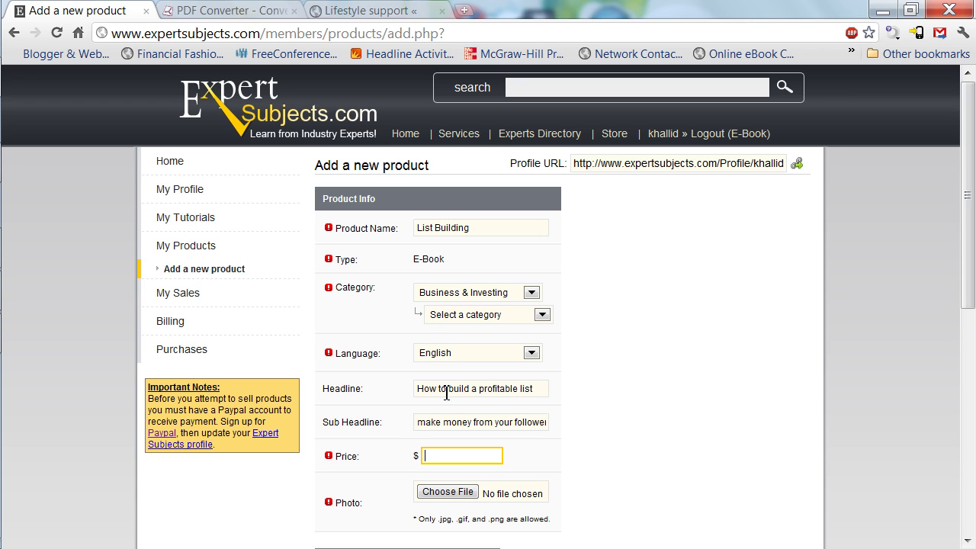
type("14")
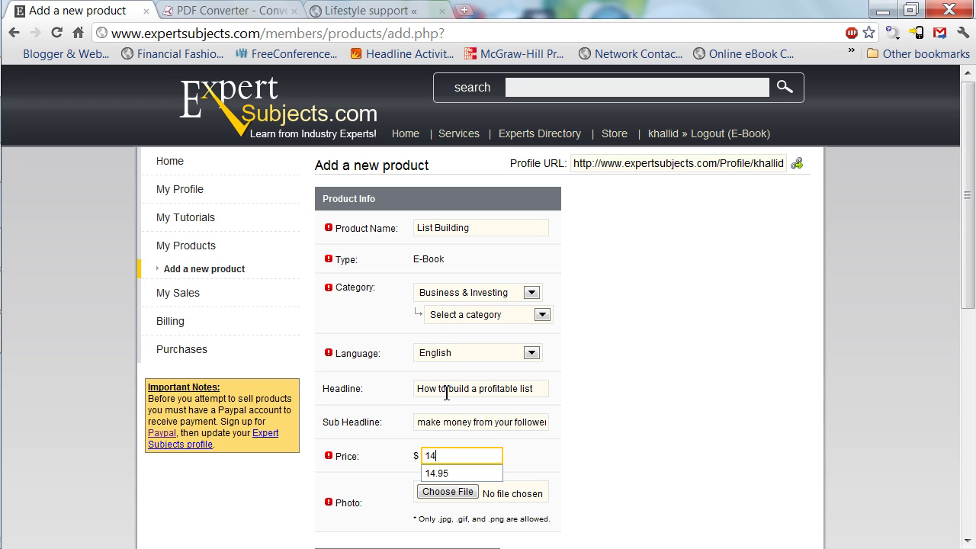
type(".95")
key("Tab")
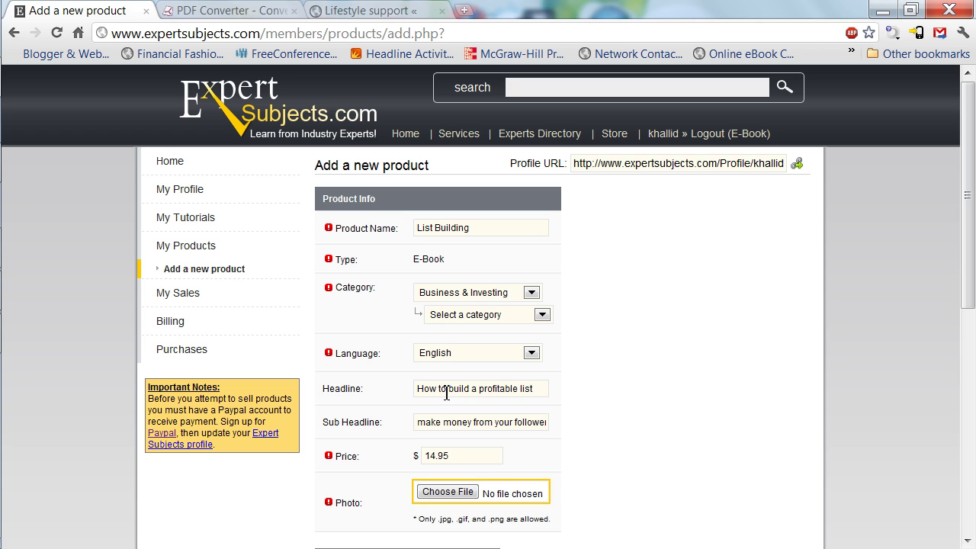
Attach the 31-flavors-vc .jpg image from the Pictures library as the product photo.
left_click(428, 494)
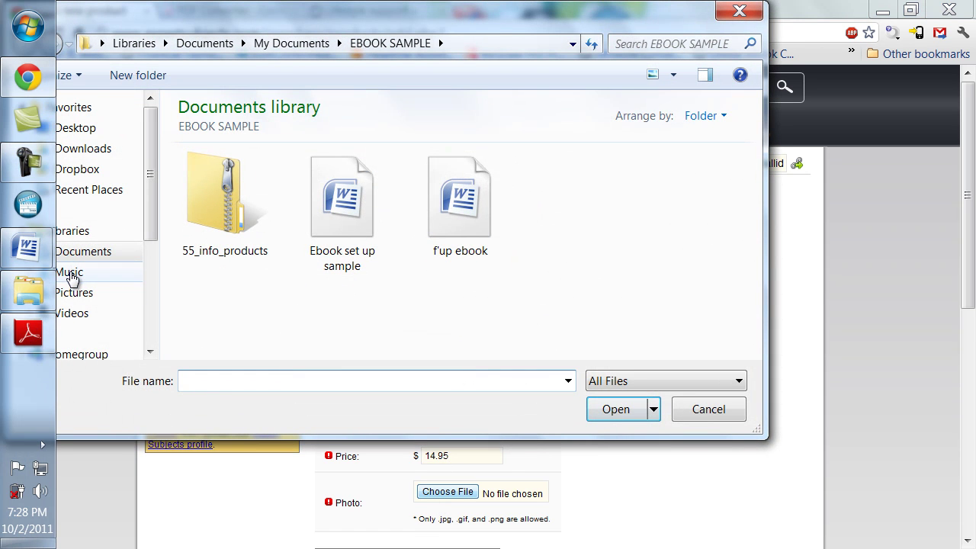
left_click(84, 293)
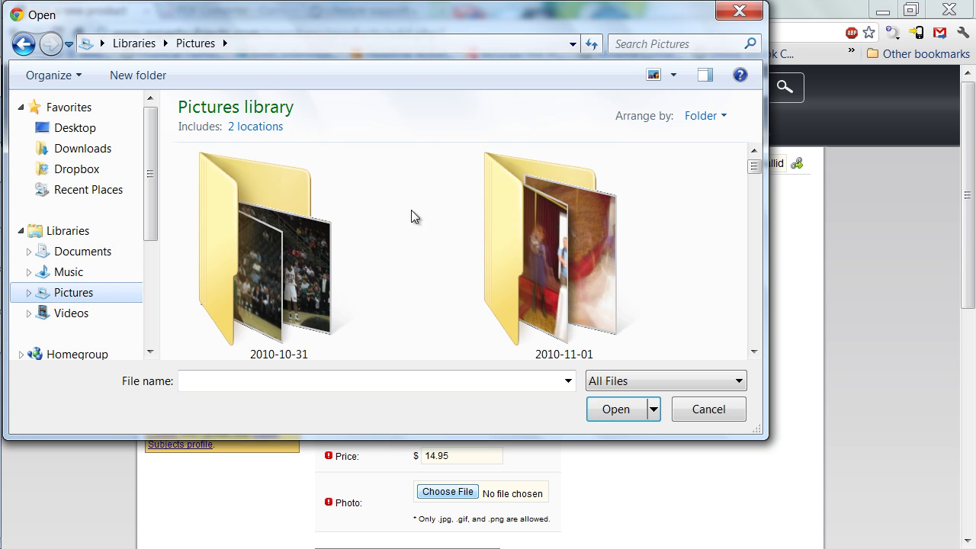
left_click_drag(754, 166, 757, 183)
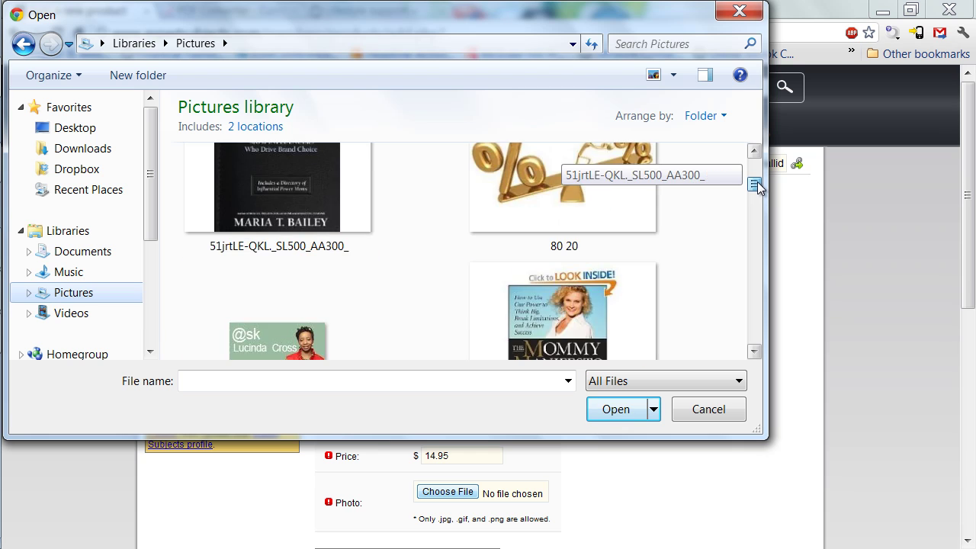
left_click_drag(757, 185, 755, 183)
double_click(599, 219)
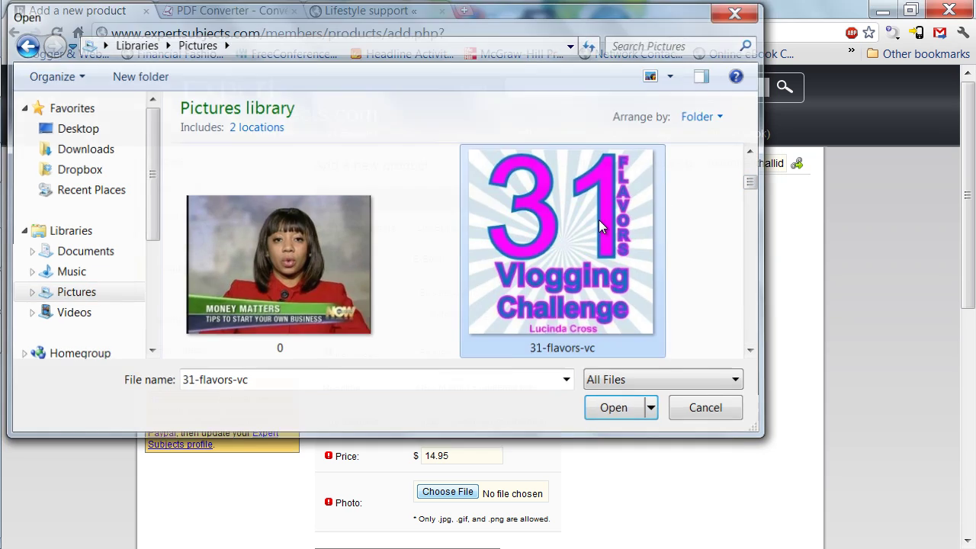
left_click_drag(974, 187, 973, 277)
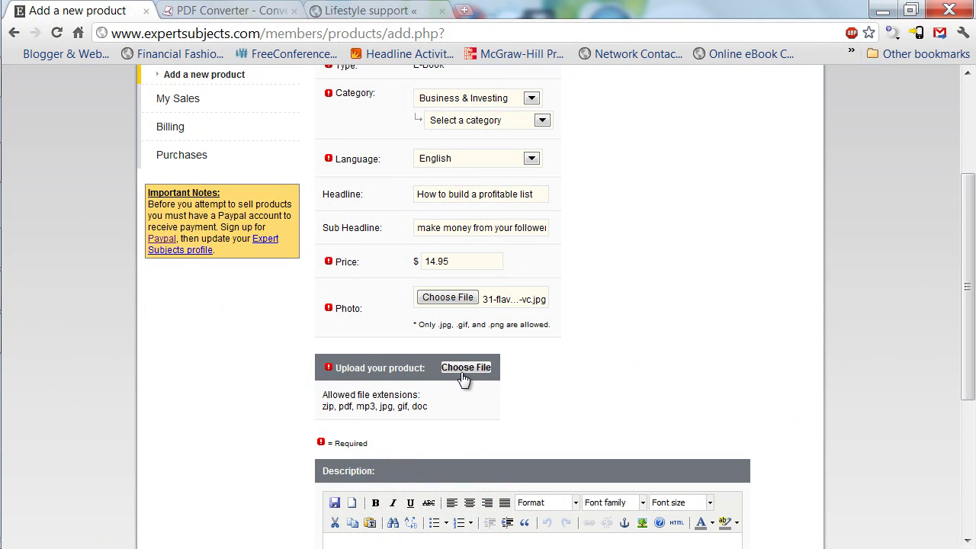
Upload ListBuildingReport.pdf (244 KB) from Documents > free report as the product file.
left_click(462, 372)
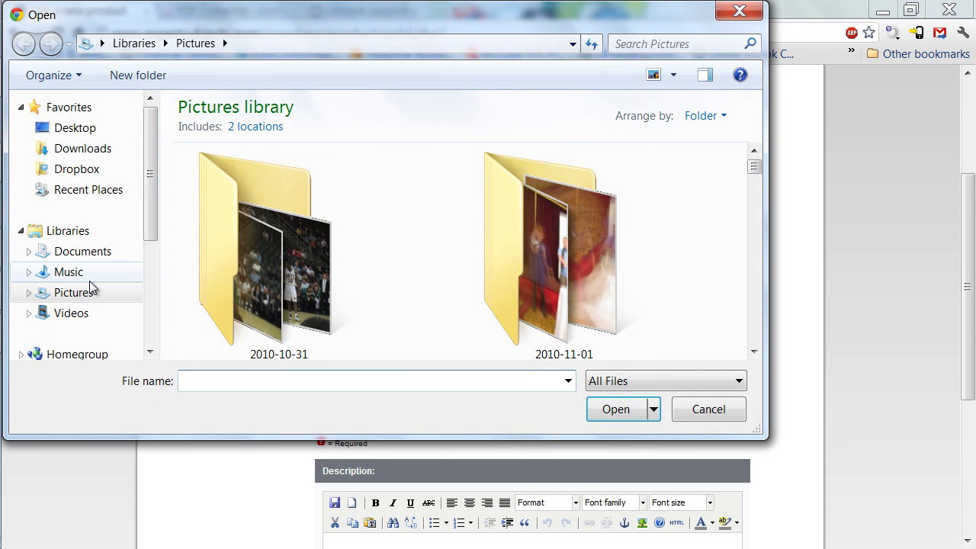
left_click(83, 252)
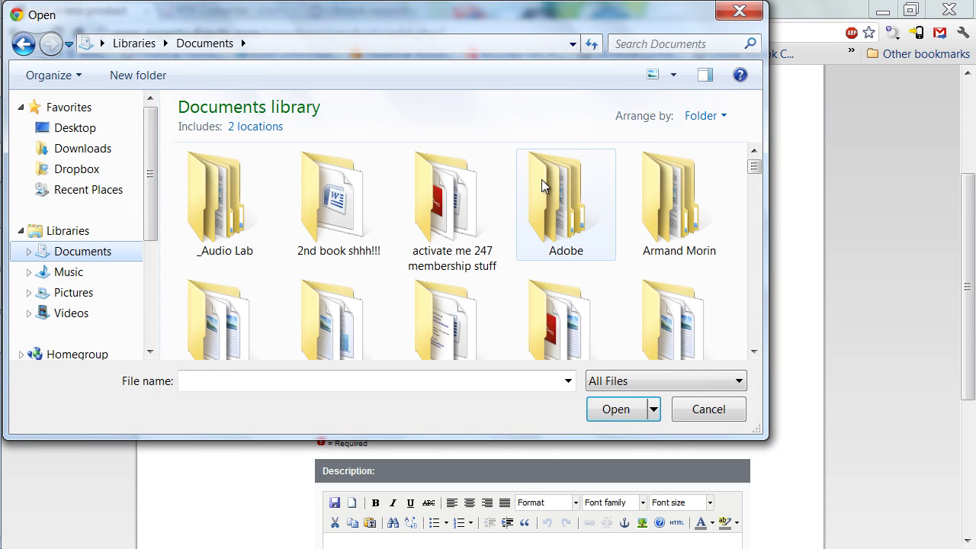
left_click_drag(759, 165, 763, 193)
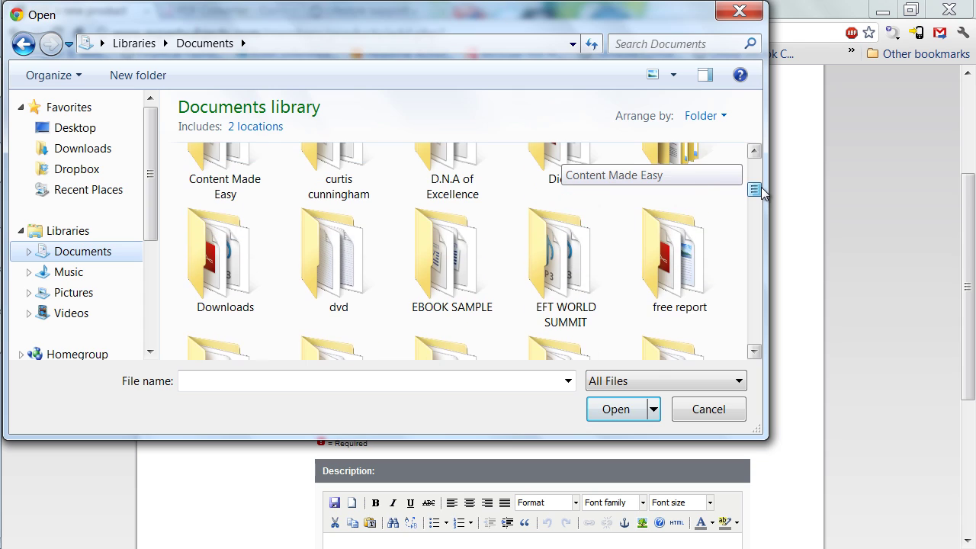
double_click(710, 268)
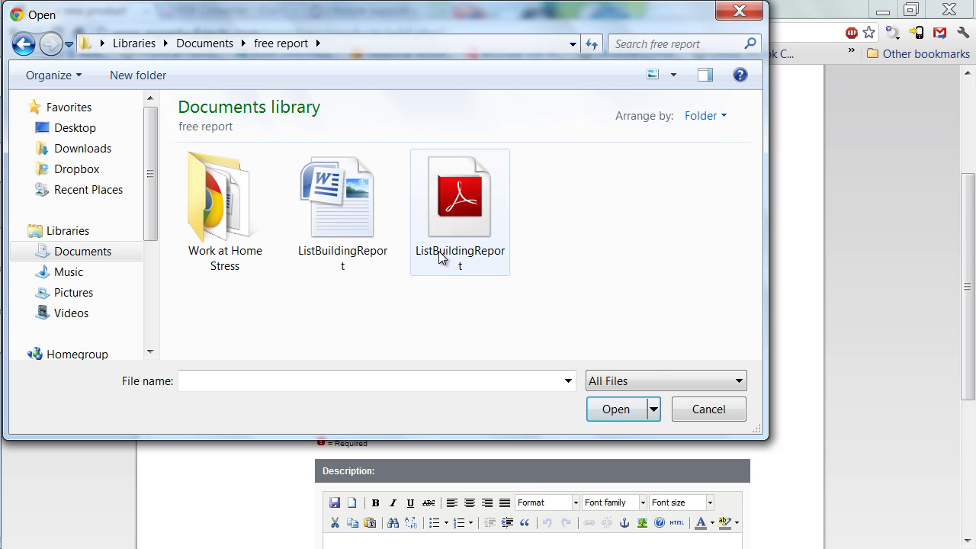
double_click(484, 258)
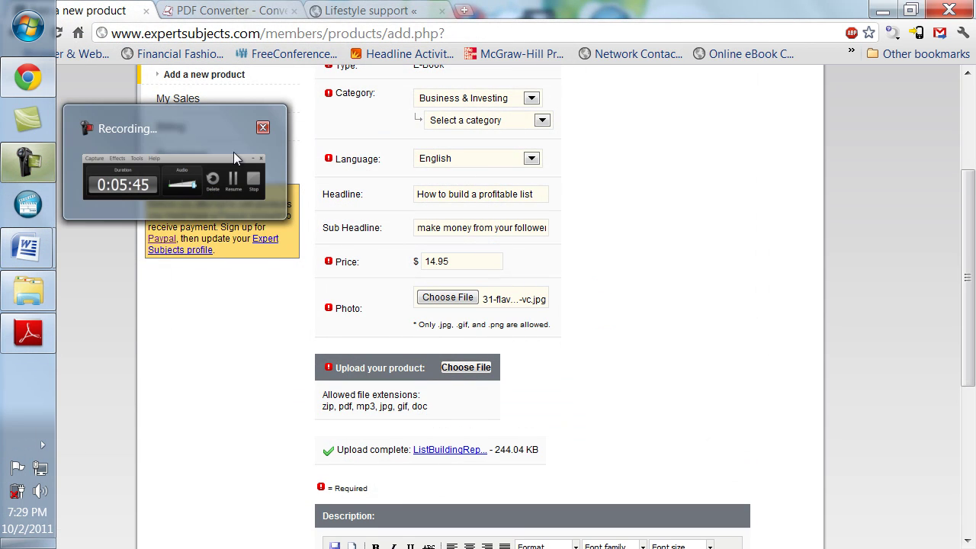
Write the product description "Hey this is my very first product invest in you....".
scroll(681, 457, "down", 3)
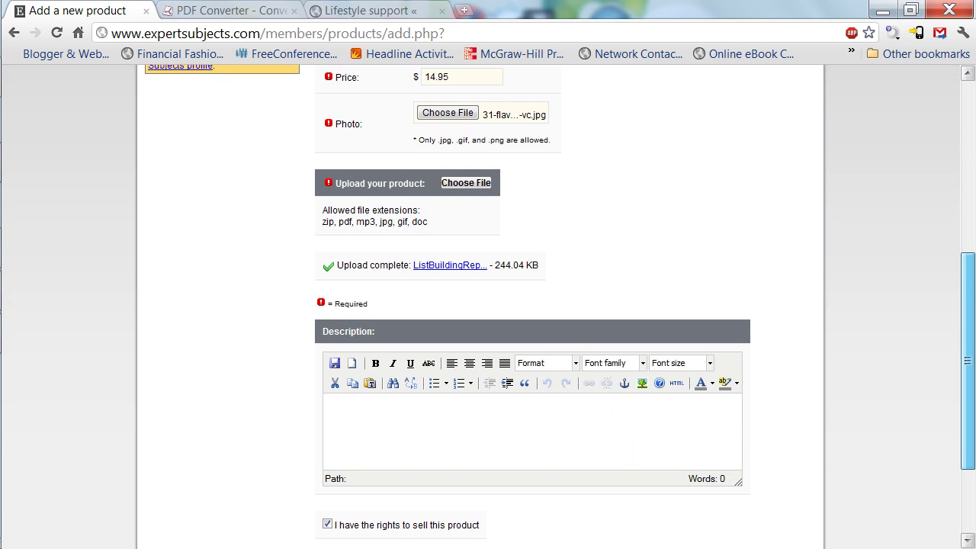
left_click(683, 419)
type("Hey this is my")
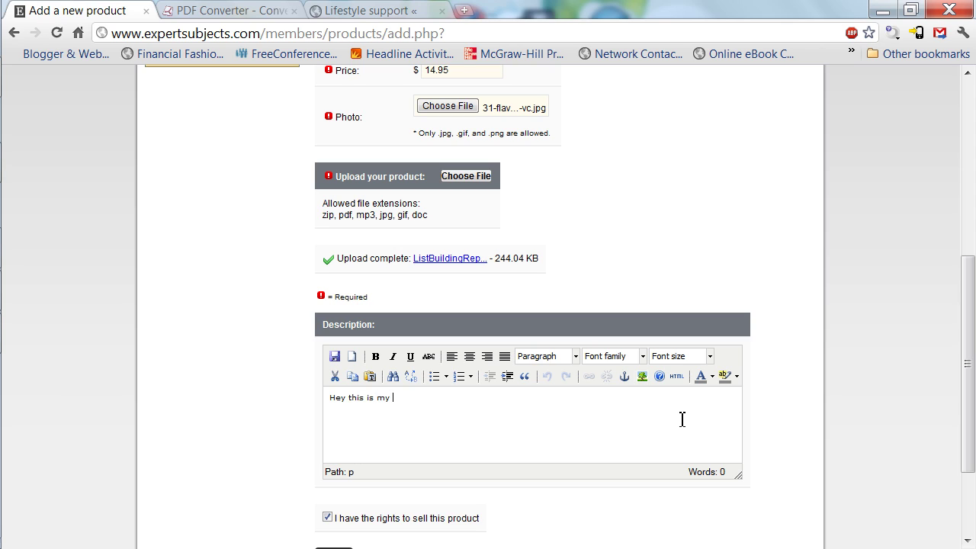
type("very")
key("BackSpace")
type("uct inv")
type(" you....")
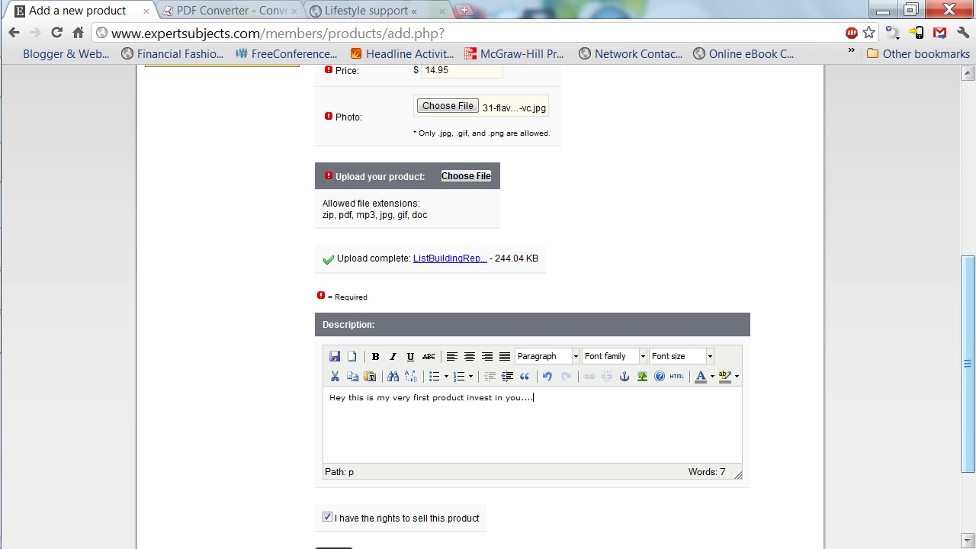
left_click_drag(970, 340, 970, 376)
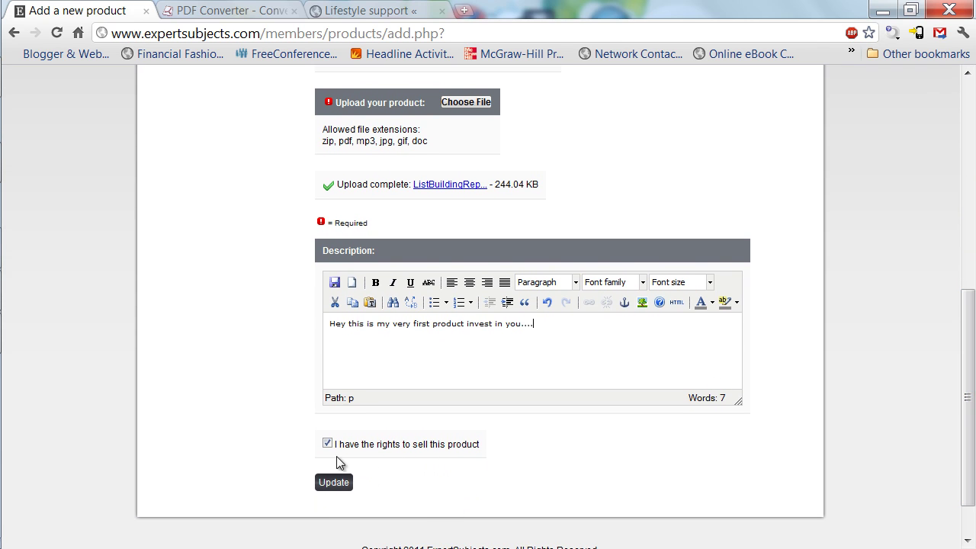
Submit the List Building e-book listing with the Update button.
left_click(334, 483)
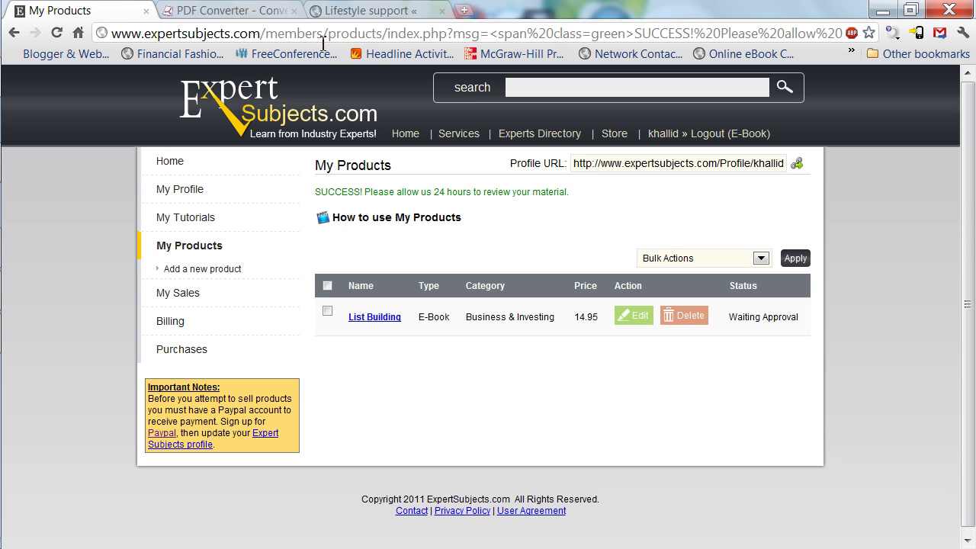
Switch to the Lifestyle support page and scroll through its $14.95 F'ing Up ebook offer.
left_click(373, 12)
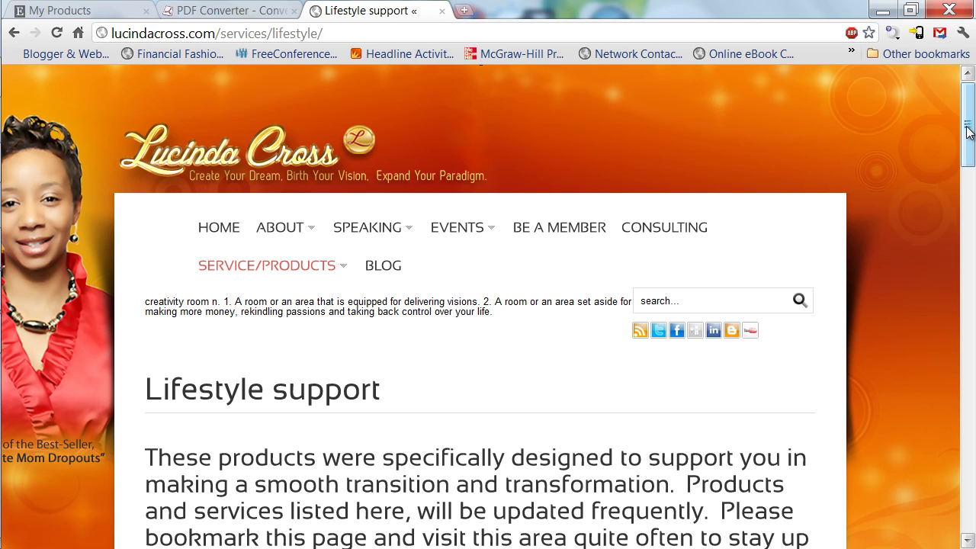
left_click_drag(969, 131, 969, 142)
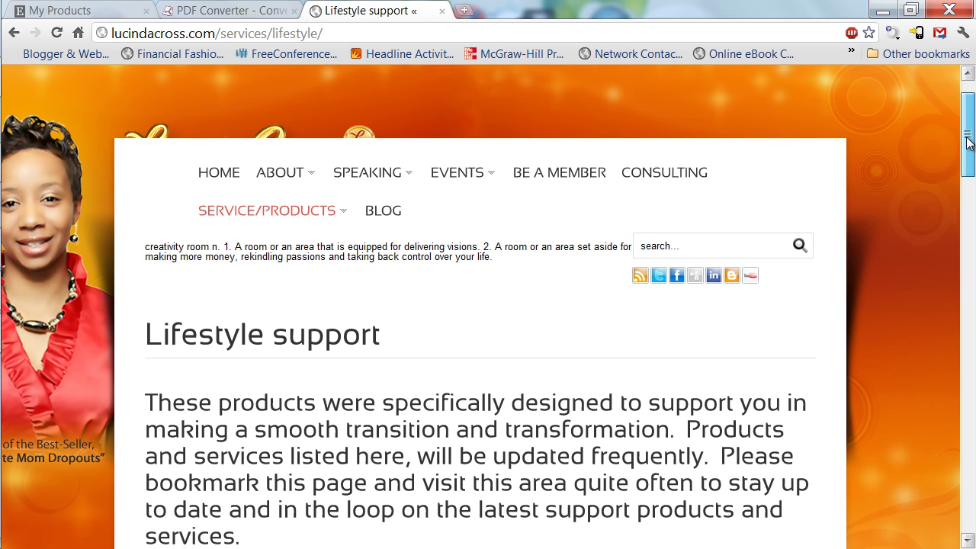
mouse_move(266, 265)
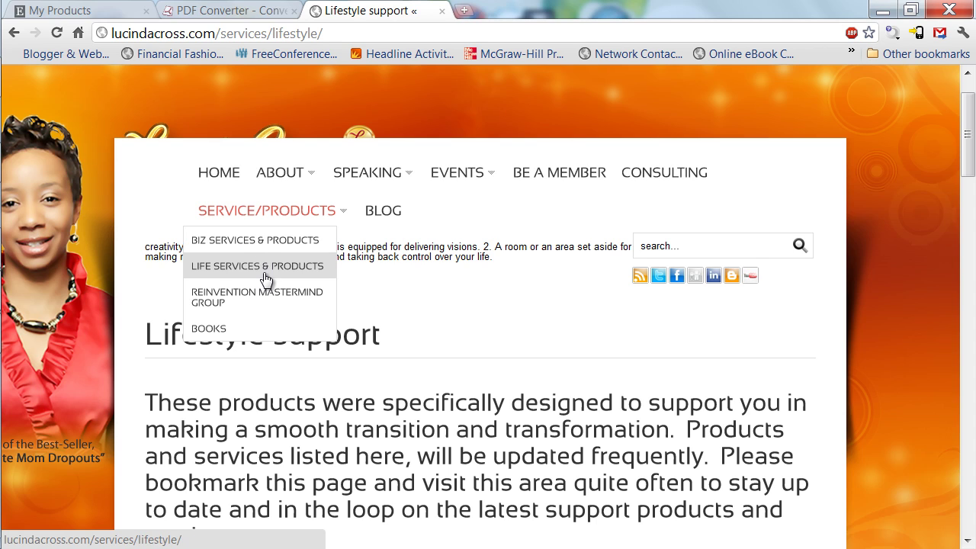
left_click_drag(967, 145, 969, 243)
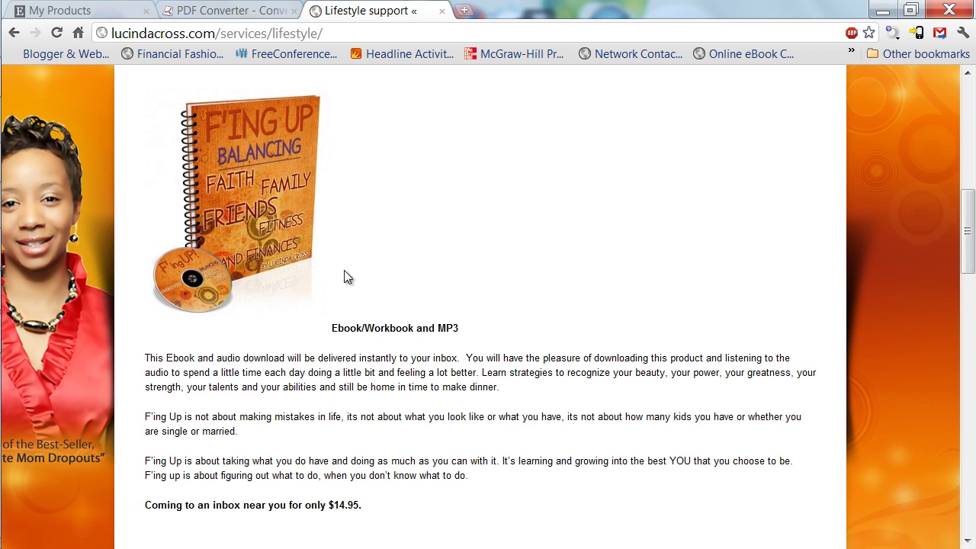
left_click_drag(968, 215, 973, 238)
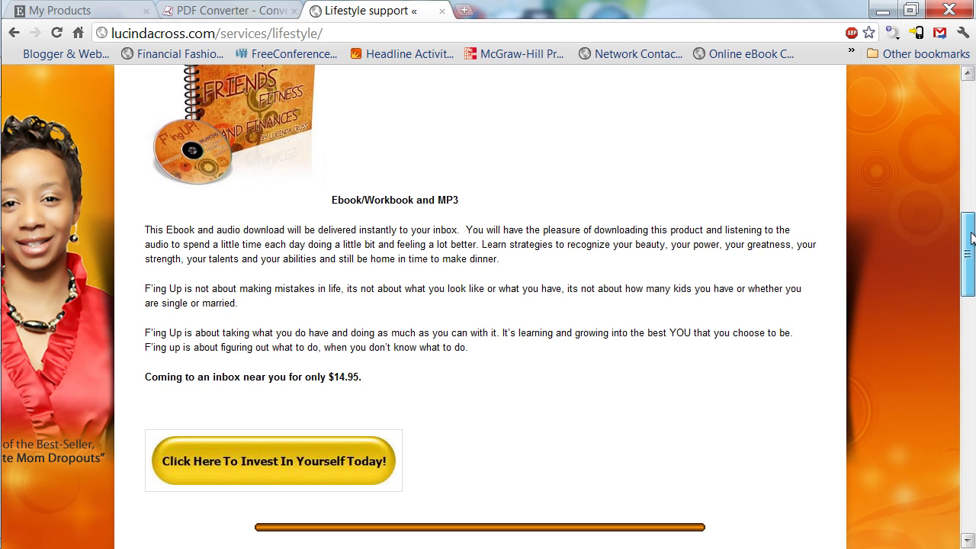
left_click_drag(970, 229, 970, 236)
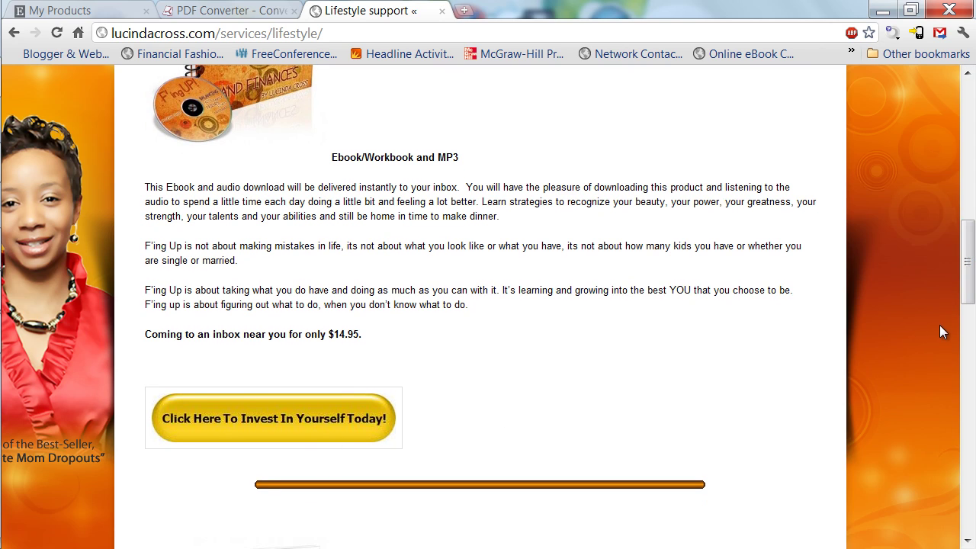
left_click_drag(971, 294, 971, 152)
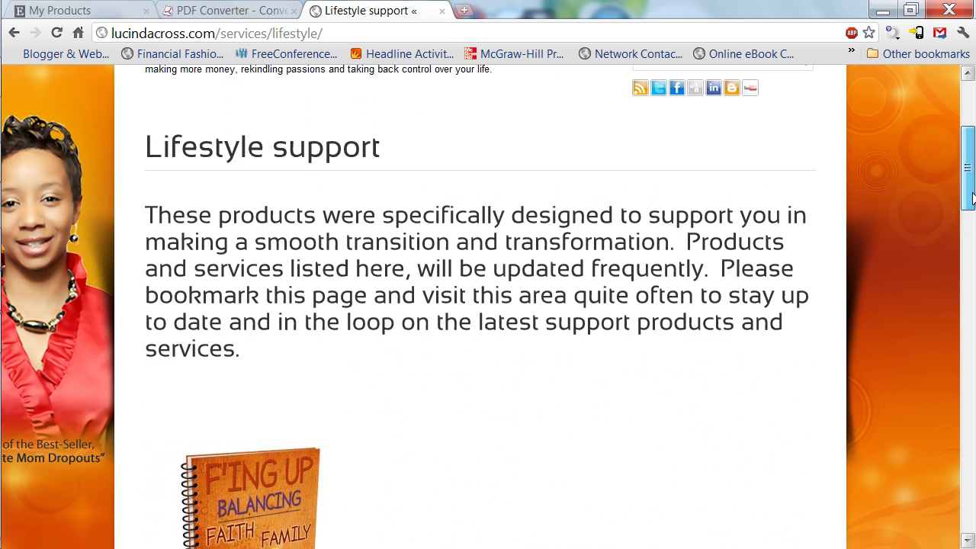